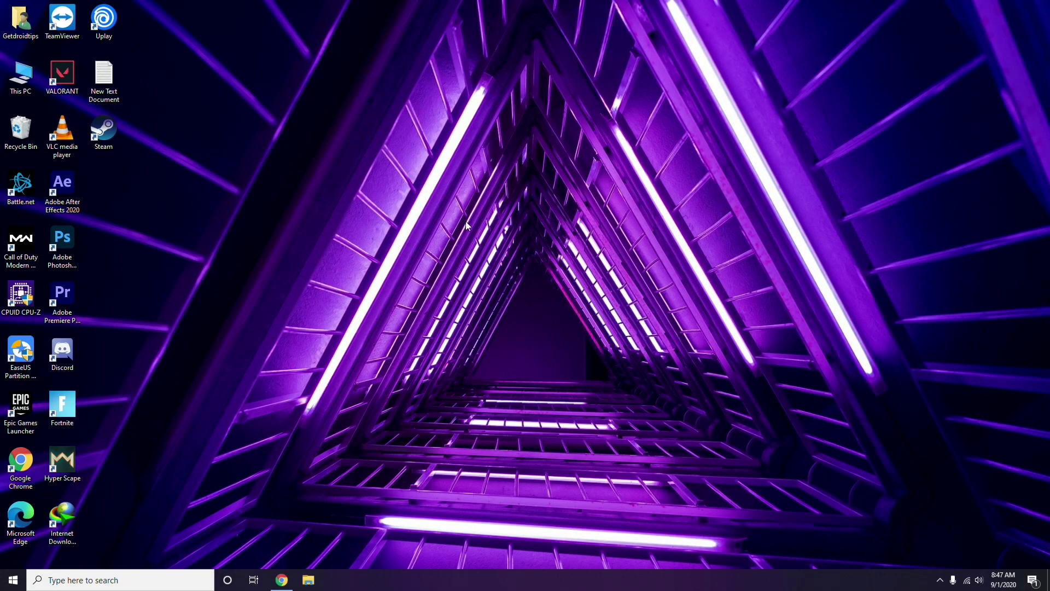
right_click(459, 198)
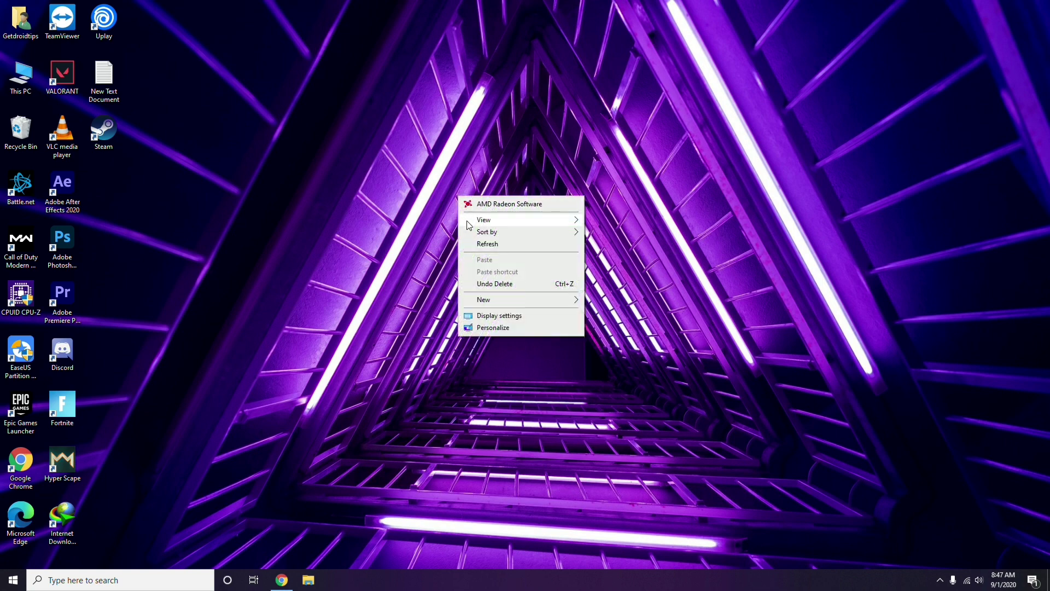
left_click(491, 241)
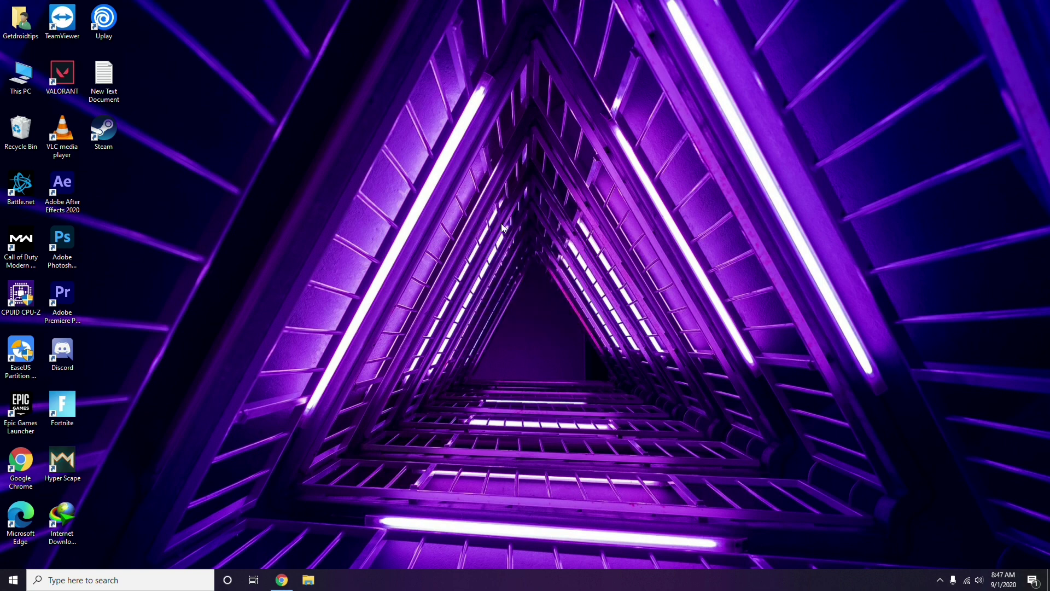
right_click(398, 154)
left_click(424, 200)
View the device categories in Device Manager within Computer Management, and close the window
right_click(23, 89)
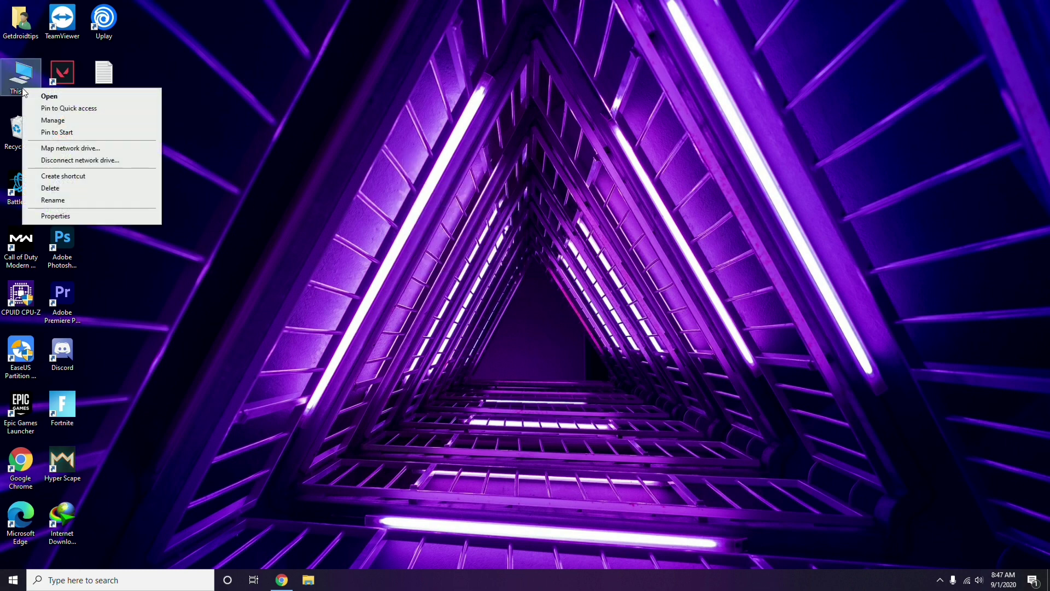
left_click(58, 122)
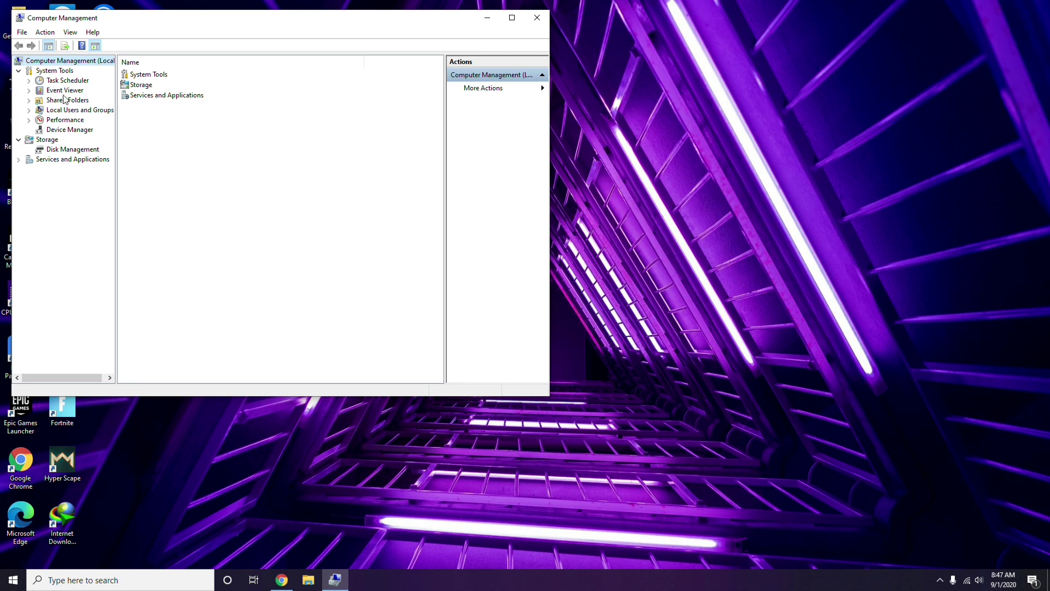
left_click(64, 129)
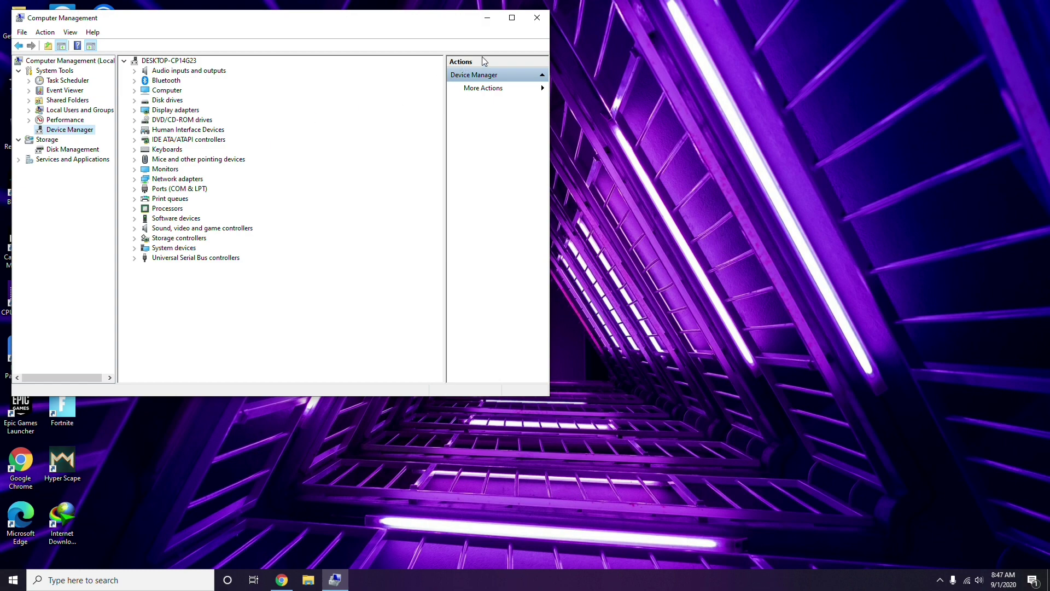
left_click(537, 18)
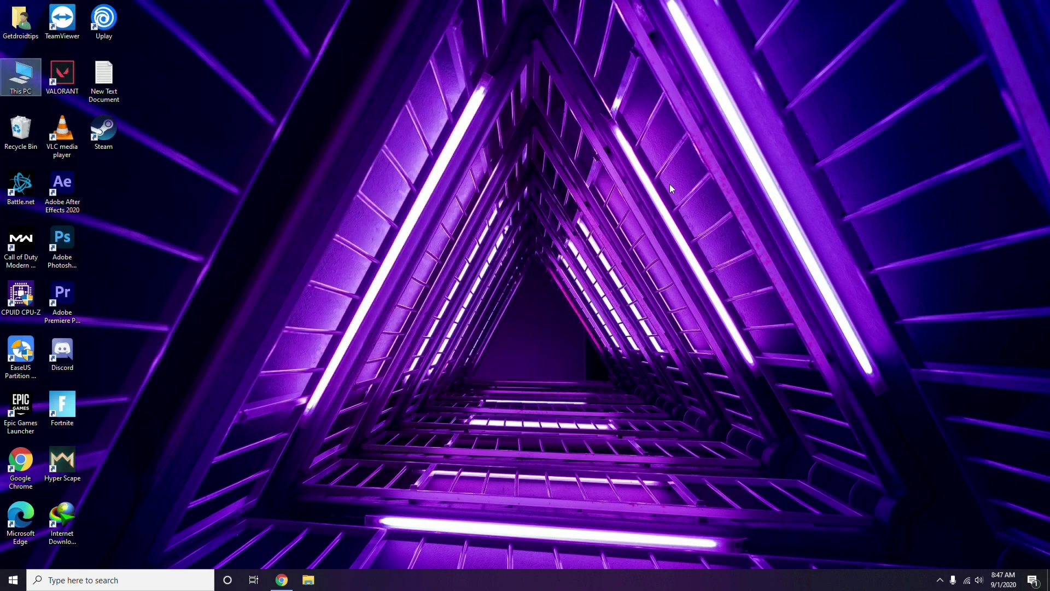
Check the System, Graphics and Display settings and the Home driver overview in AMD Radeon Software, and close it
left_click(941, 584)
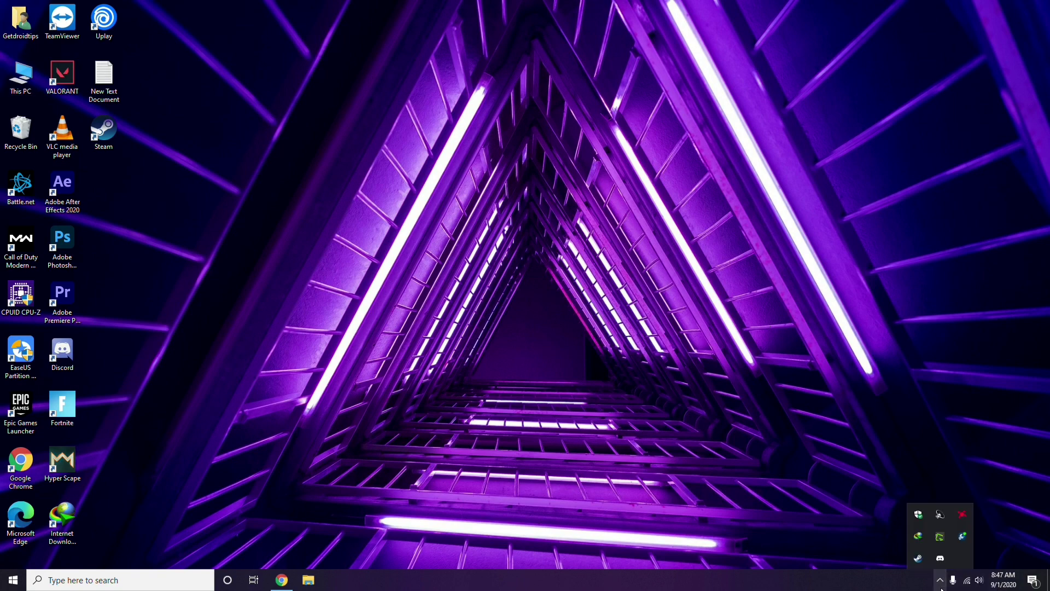
left_click(963, 517)
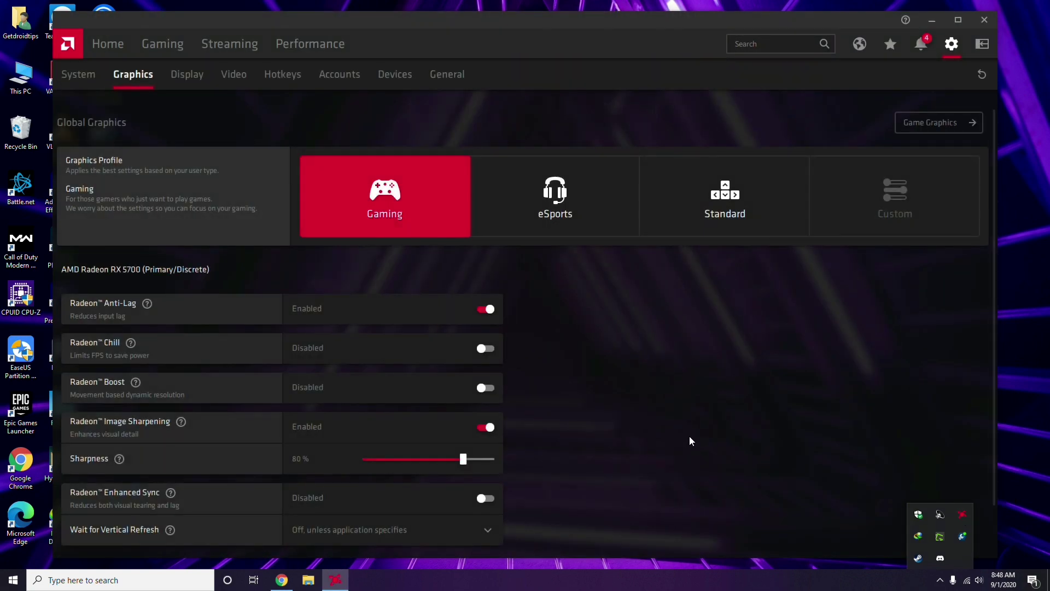
left_click(89, 76)
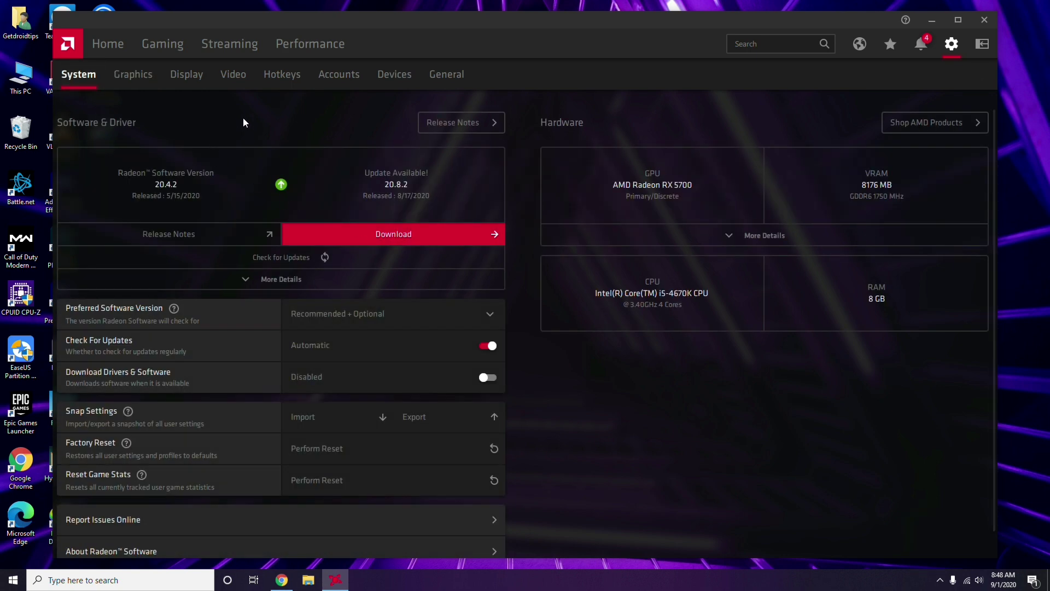
left_click(129, 77)
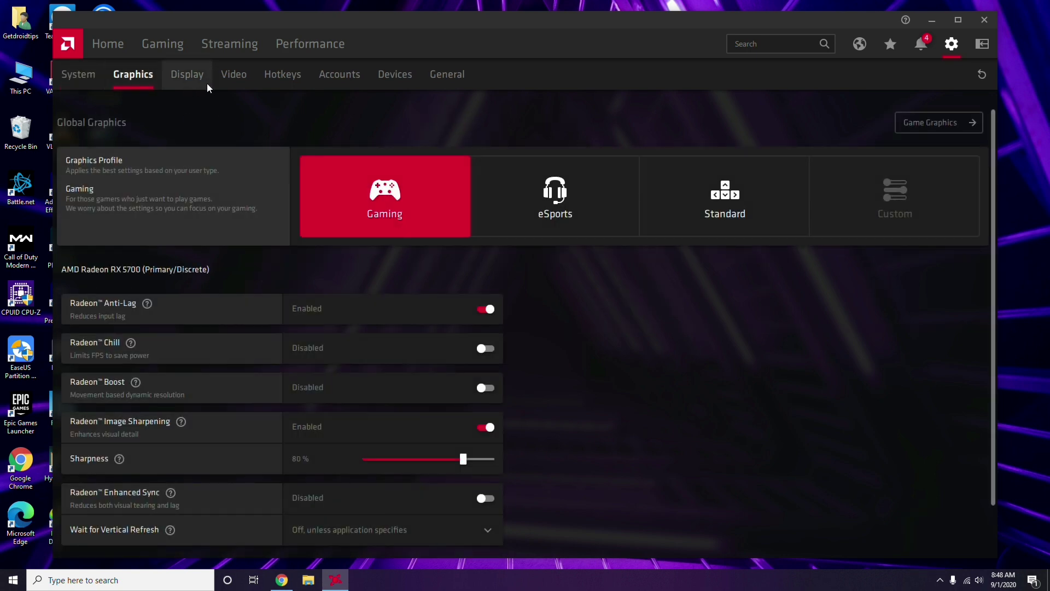
left_click(199, 84)
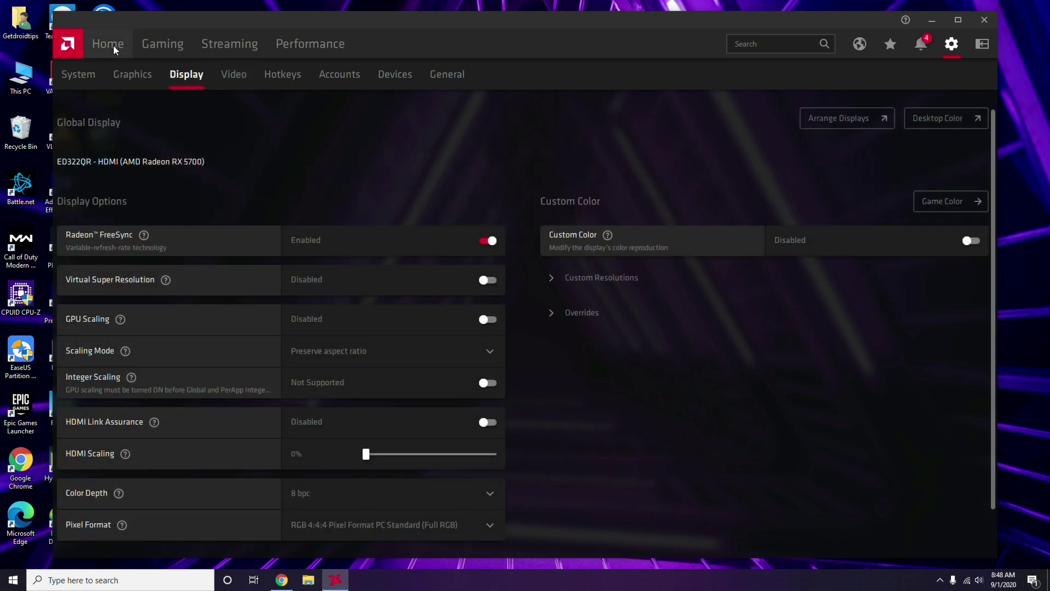
left_click(115, 49)
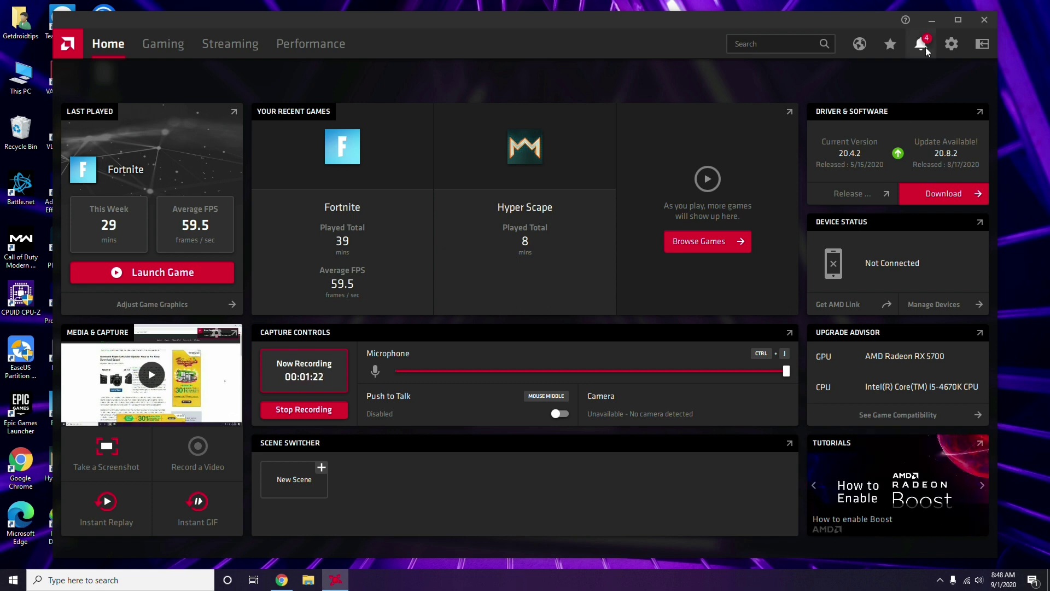
left_click(984, 20)
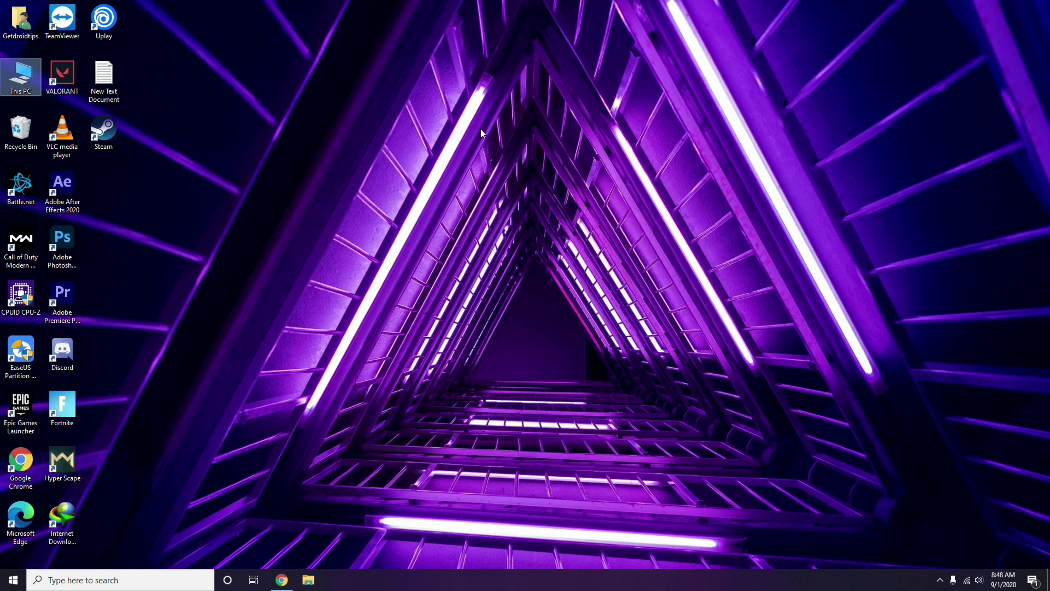
right_click(221, 141)
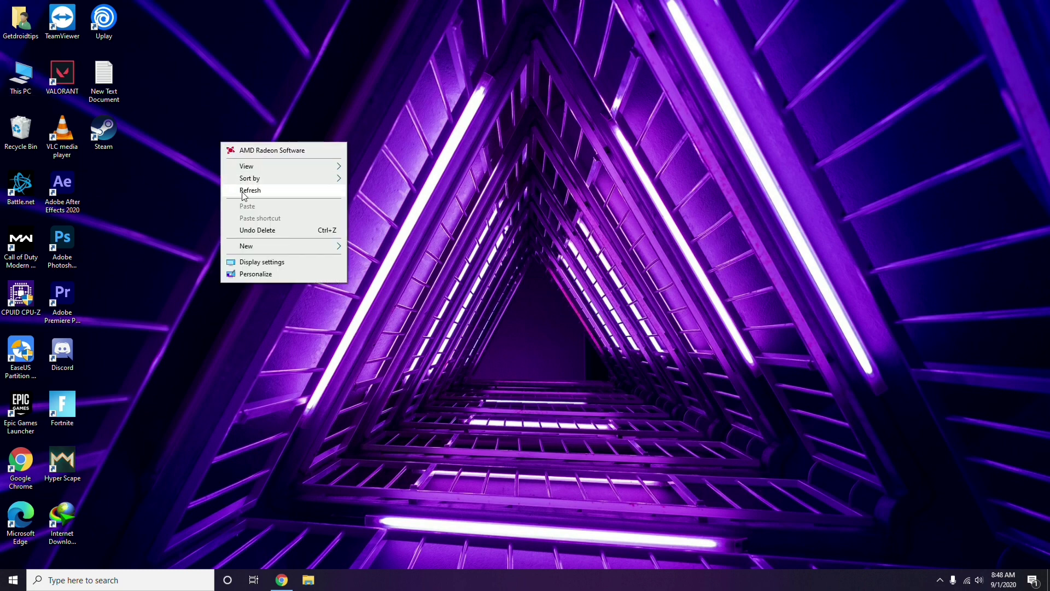
left_click(228, 190)
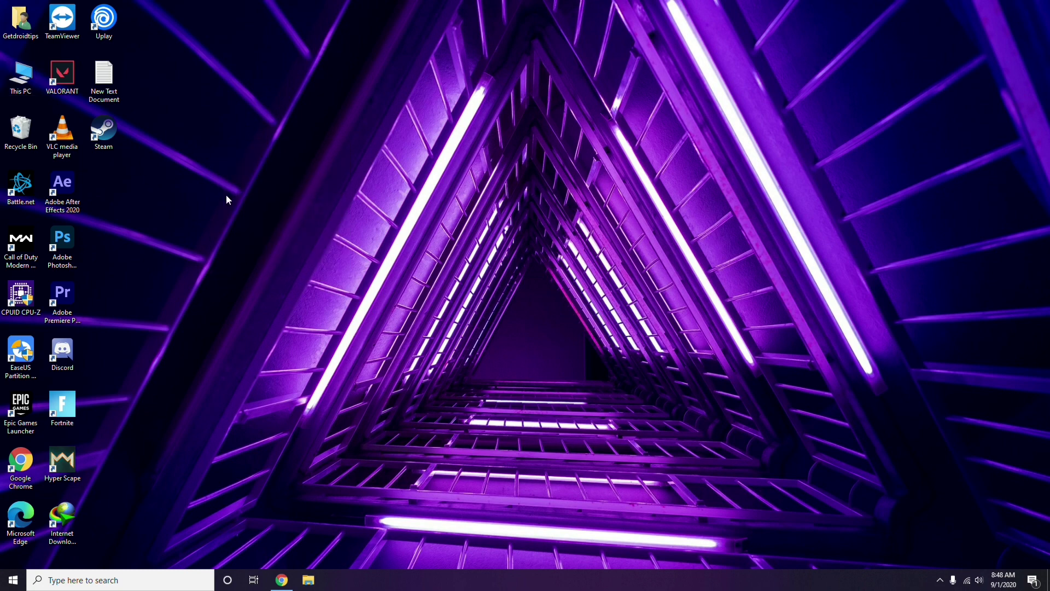
Switch to Steam, disable the Steam Overlay while in-game in the In-Game settings, save the change and close Steam
double_click(108, 141)
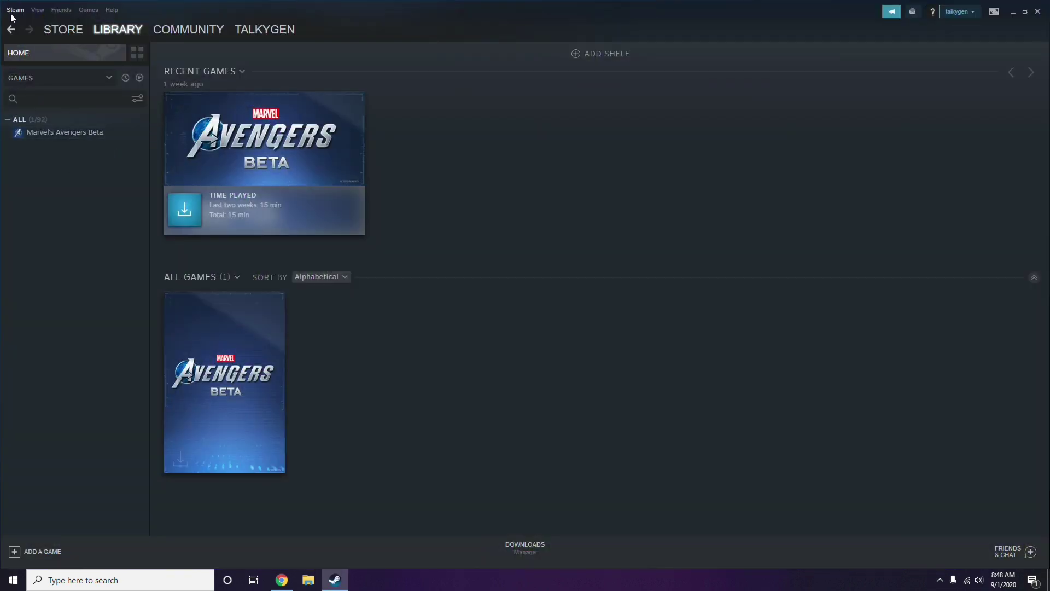
left_click(14, 11)
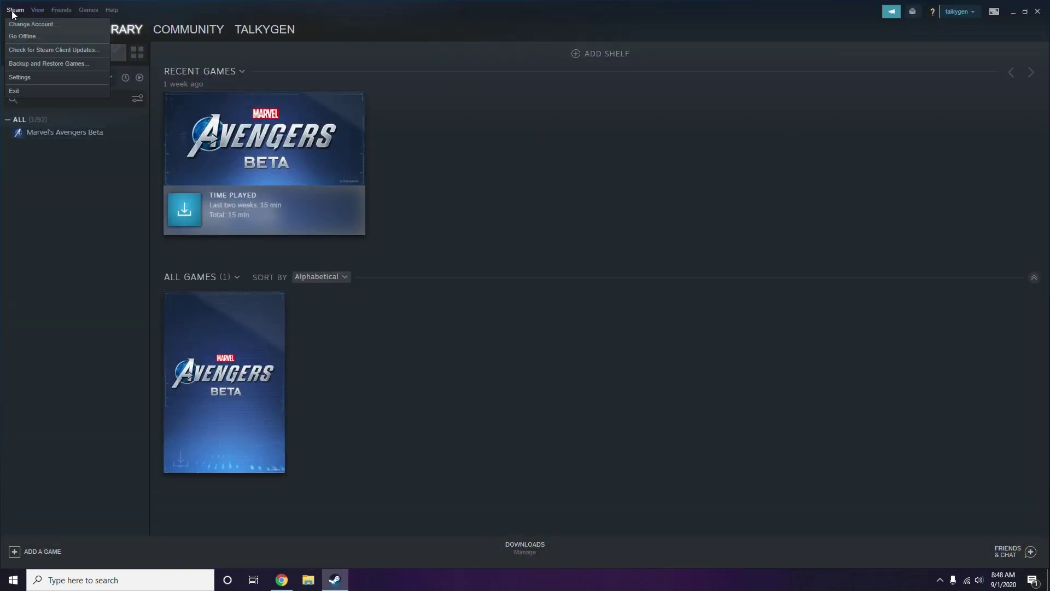
left_click(34, 77)
left_click_drag(638, 209, 583, 121)
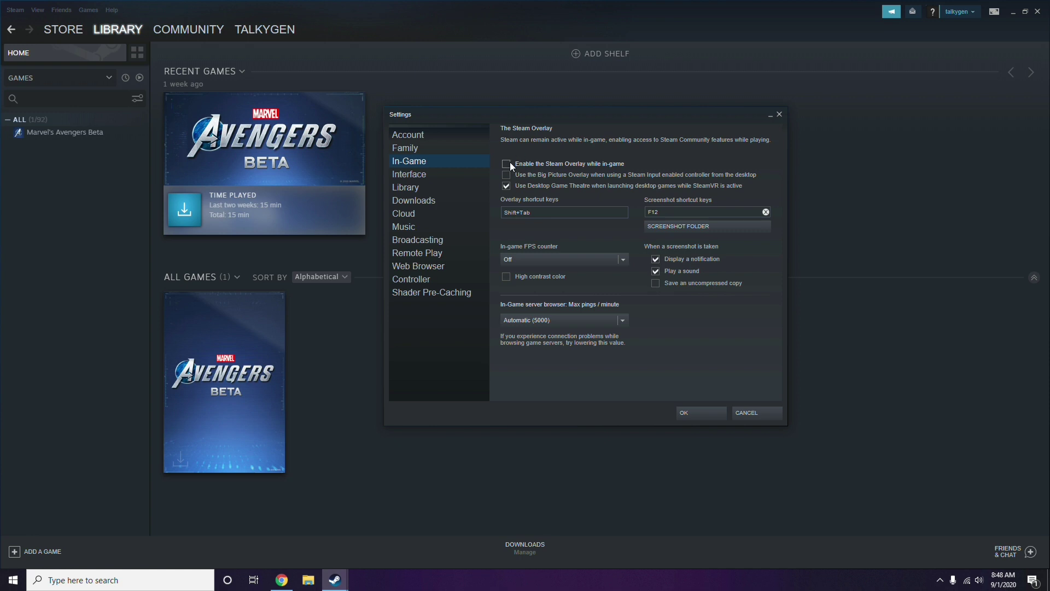
left_click(690, 412)
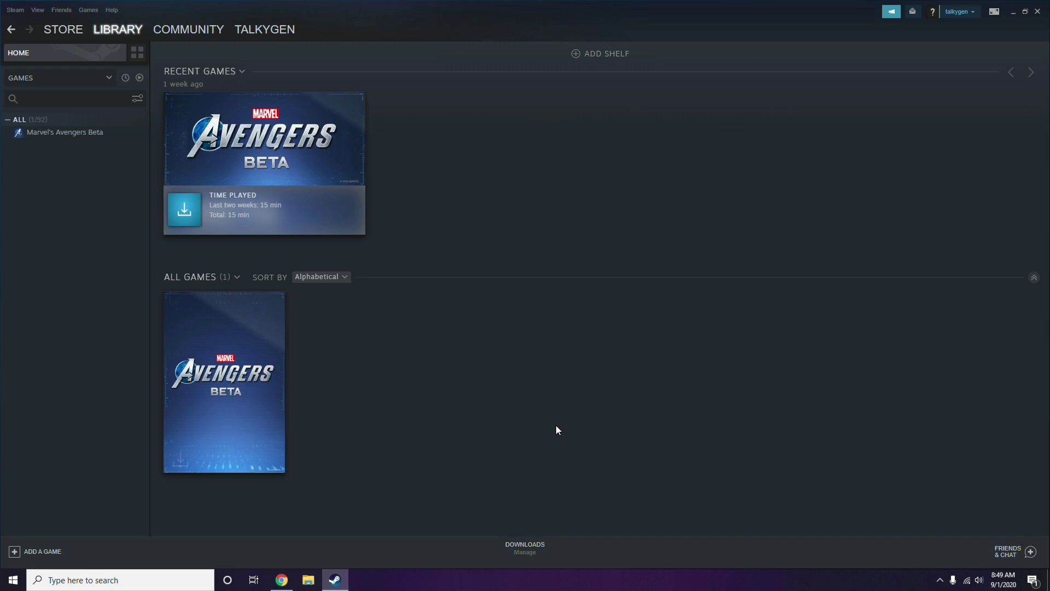
left_click(1038, 12)
right_click(431, 183)
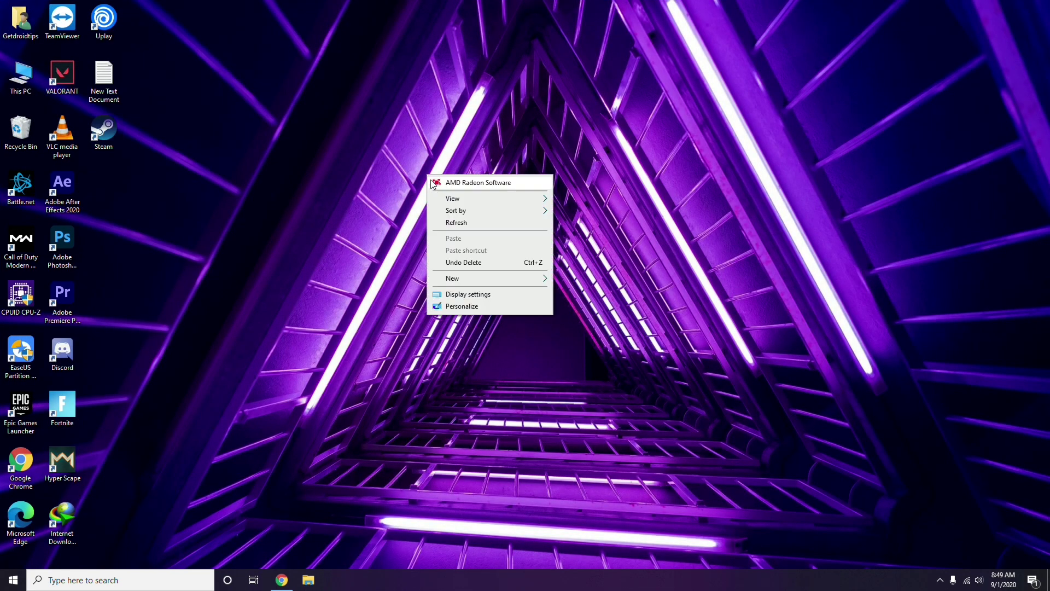
left_click(455, 224)
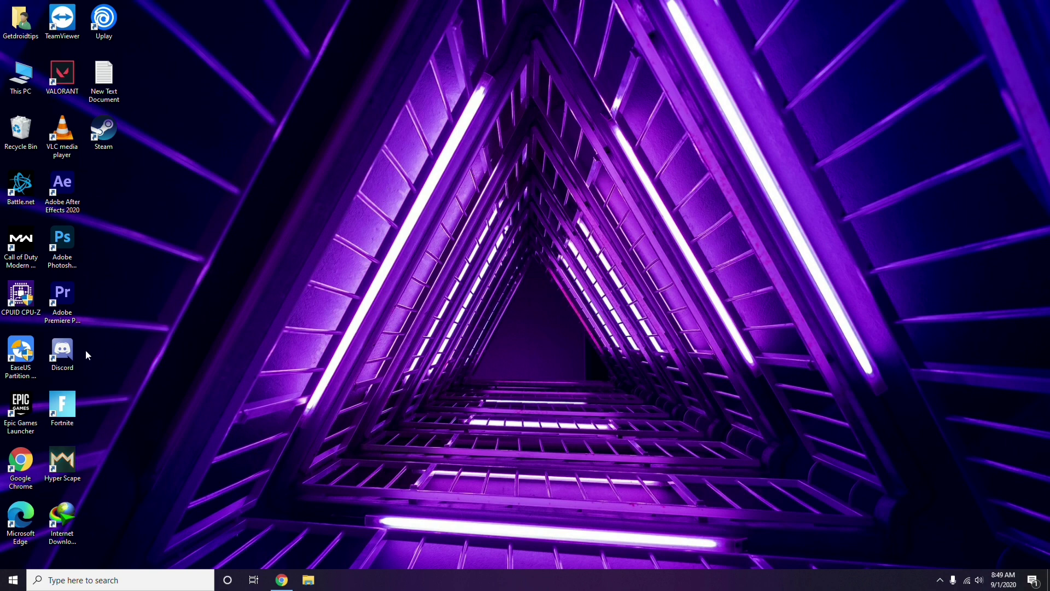
Switch to Discord and turn off the OpenH264 Video Codec provided by Cisco Systems in the Voice & Video settings
double_click(70, 349)
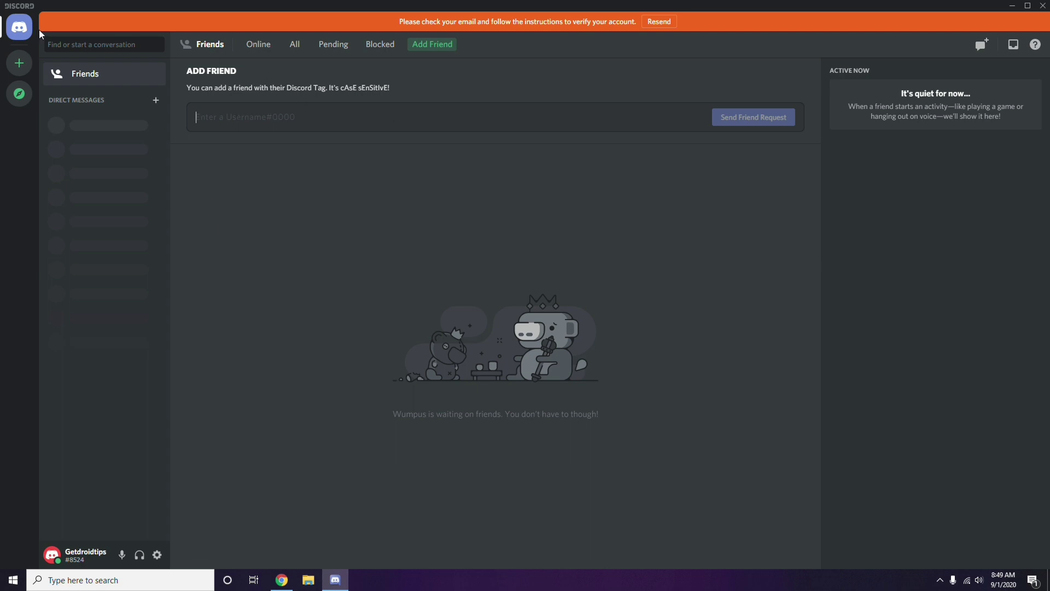
left_click(157, 555)
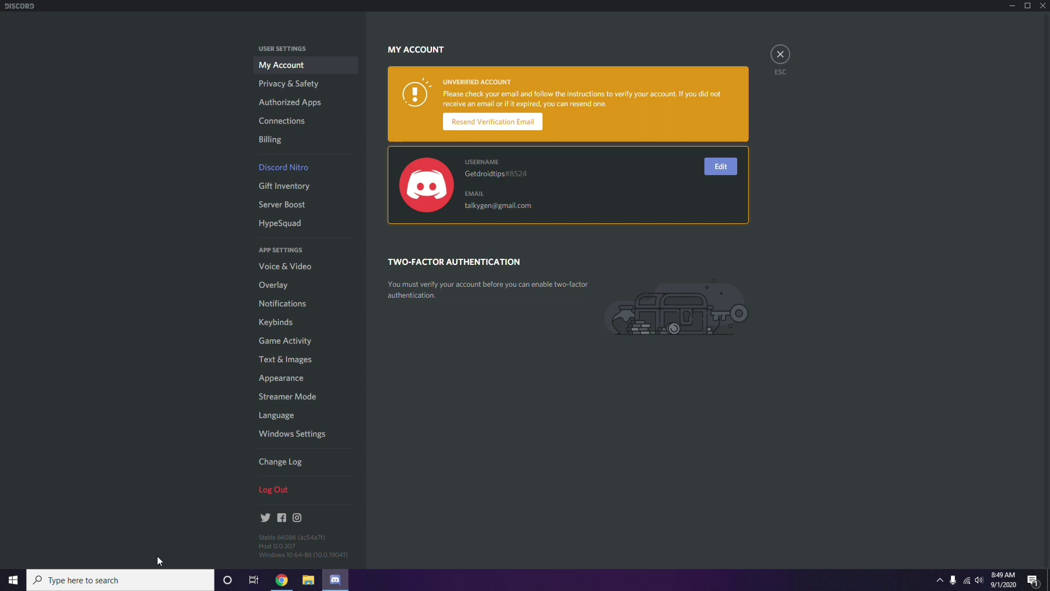
left_click(280, 267)
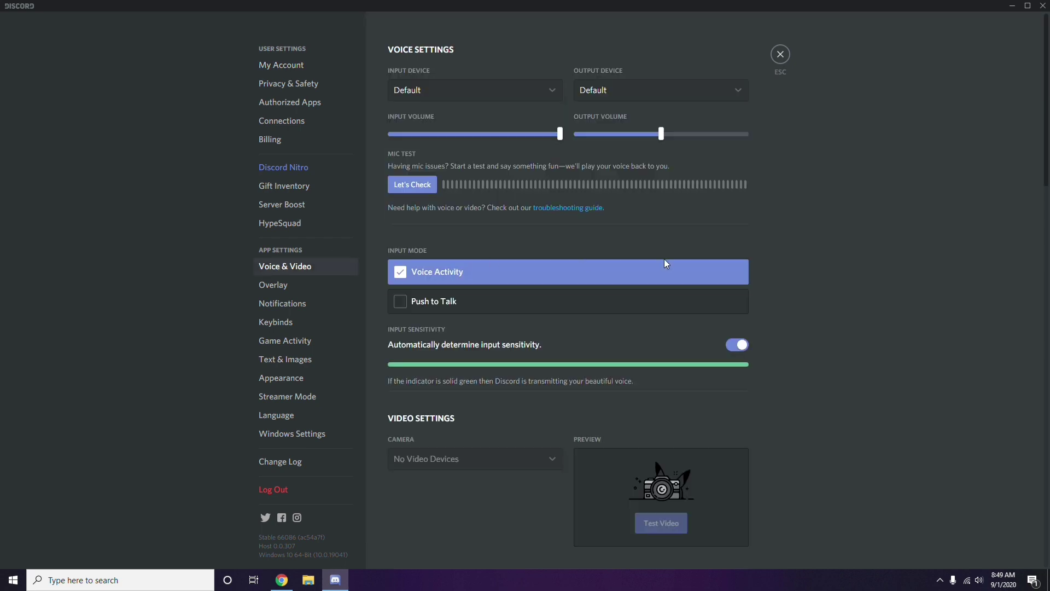
scroll(802, 268, "down", 8)
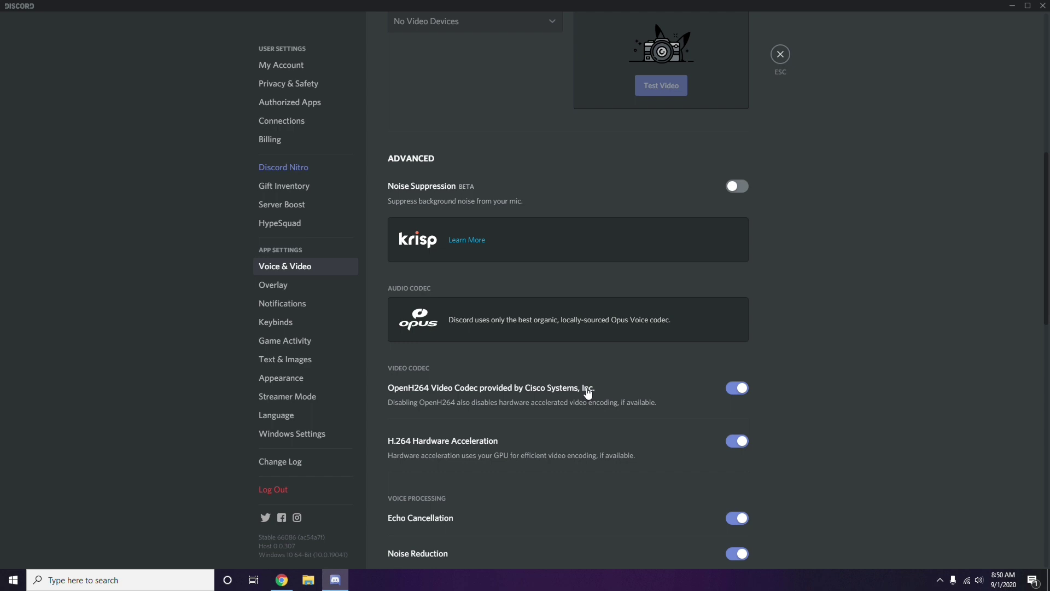
left_click(734, 389)
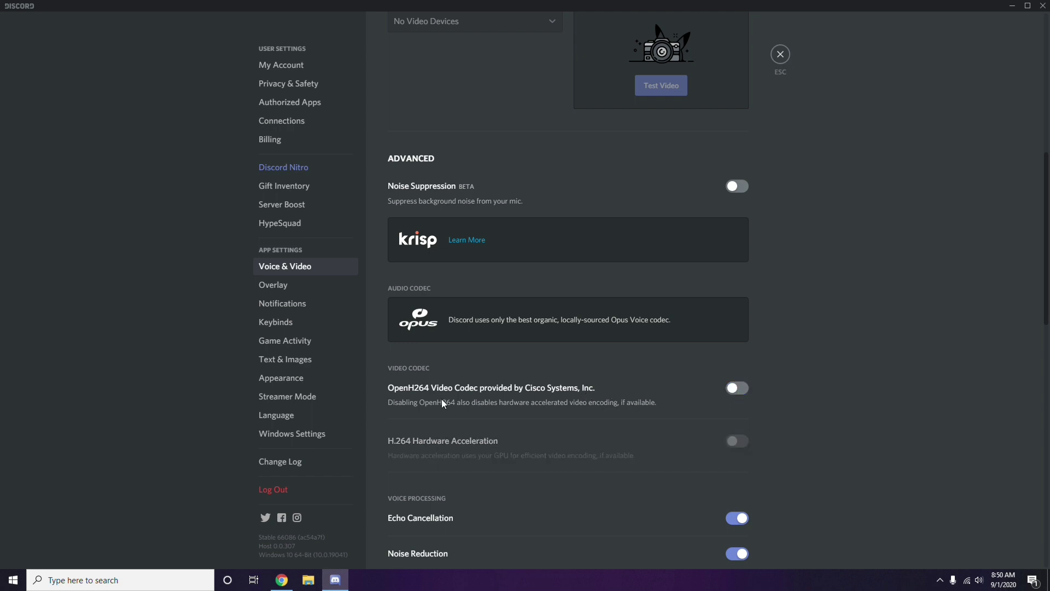
scroll(541, 392, "down", 2)
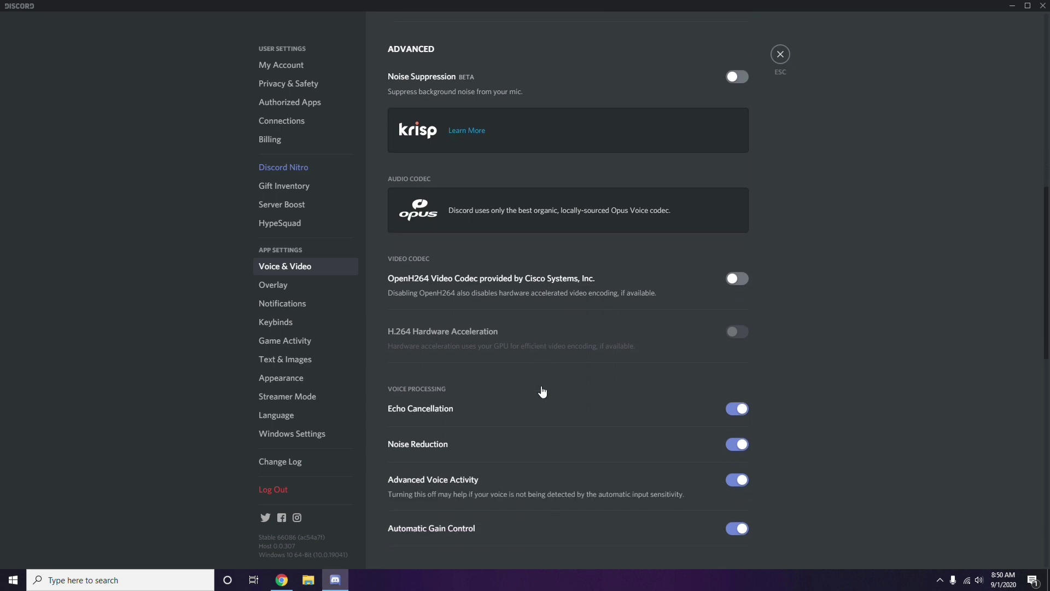
scroll(542, 392, "down", 4)
scroll(542, 392, "up", 1)
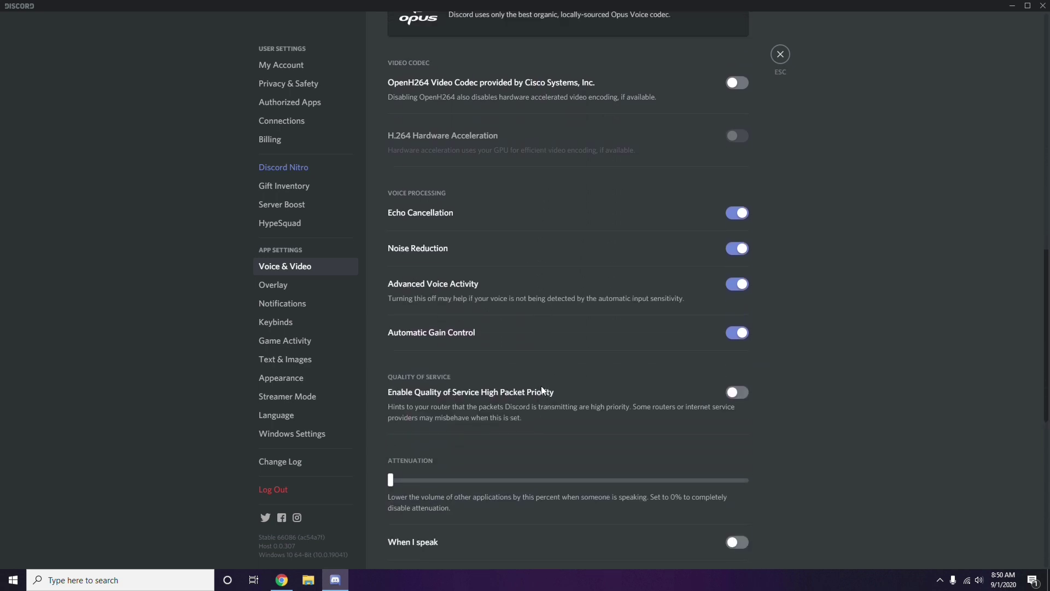
Turn off the in-game overlay in Discord's Overlay settings
left_click(275, 286)
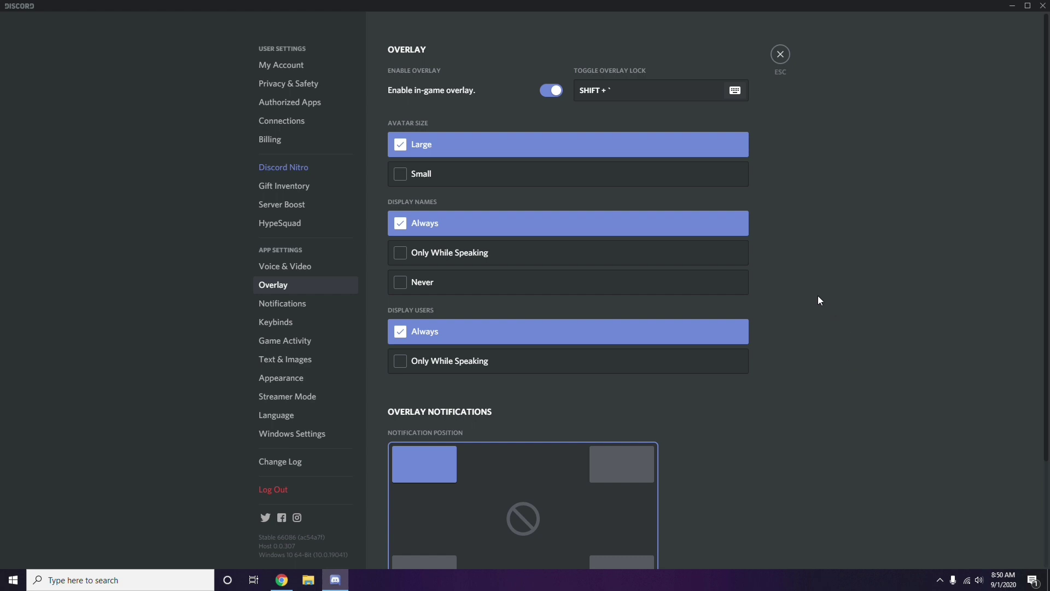
scroll(816, 293, "down", 1)
scroll(814, 289, "up", 1)
left_click(548, 93)
Turn off Hardware Acceleration in Discord's Appearance settings, confirm the change and minimize the window
left_click(289, 382)
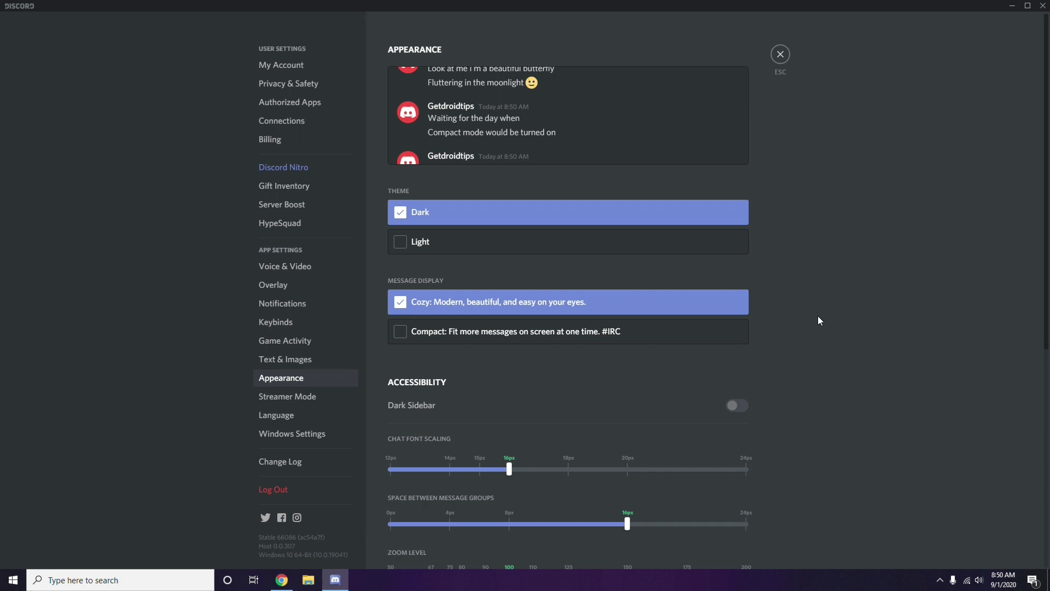
scroll(818, 316, "down", 6)
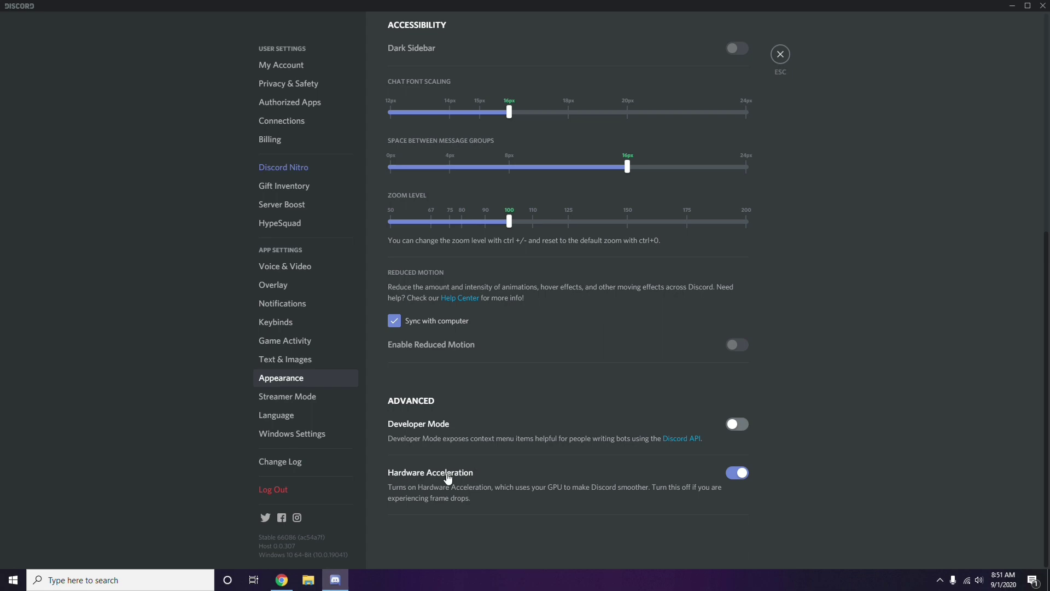
left_click(737, 475)
left_click(596, 325)
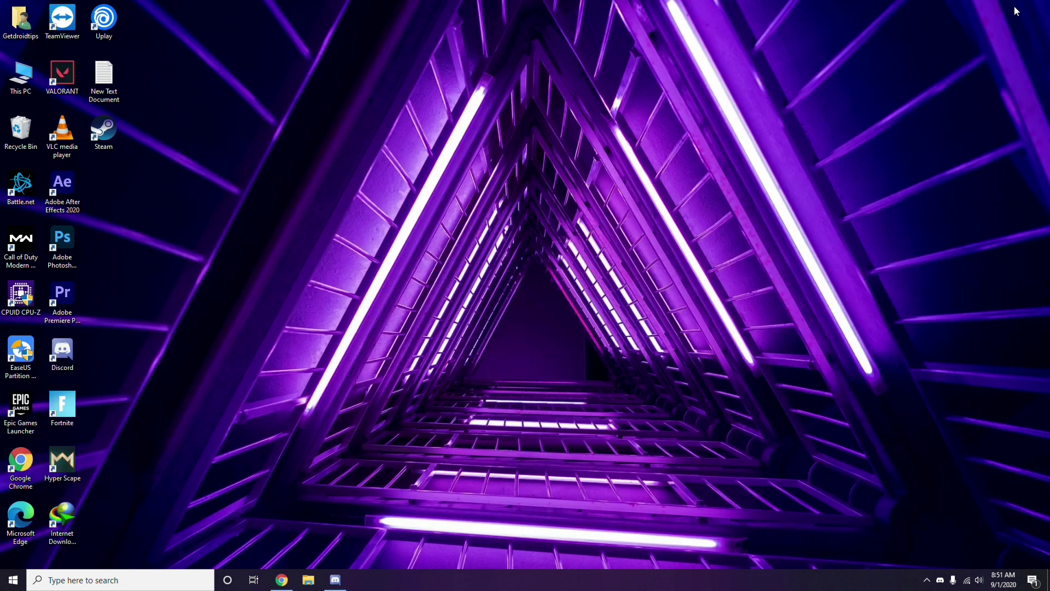
left_click(1013, 7)
right_click(417, 139)
left_click(445, 189)
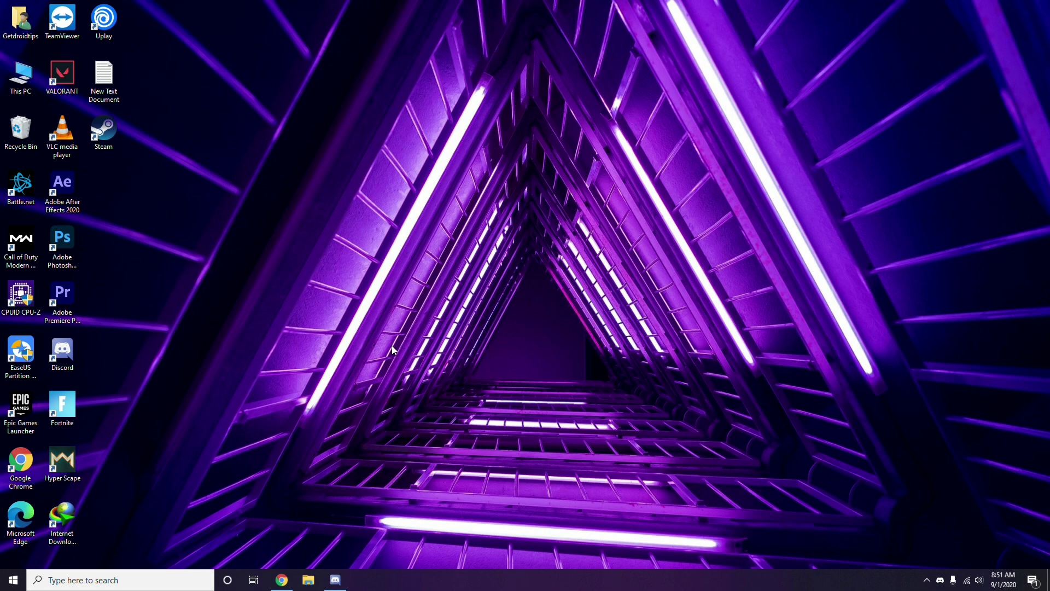
Search Windows for "windows", open Windows Update settings to check the update status, and close the window
left_click(85, 584)
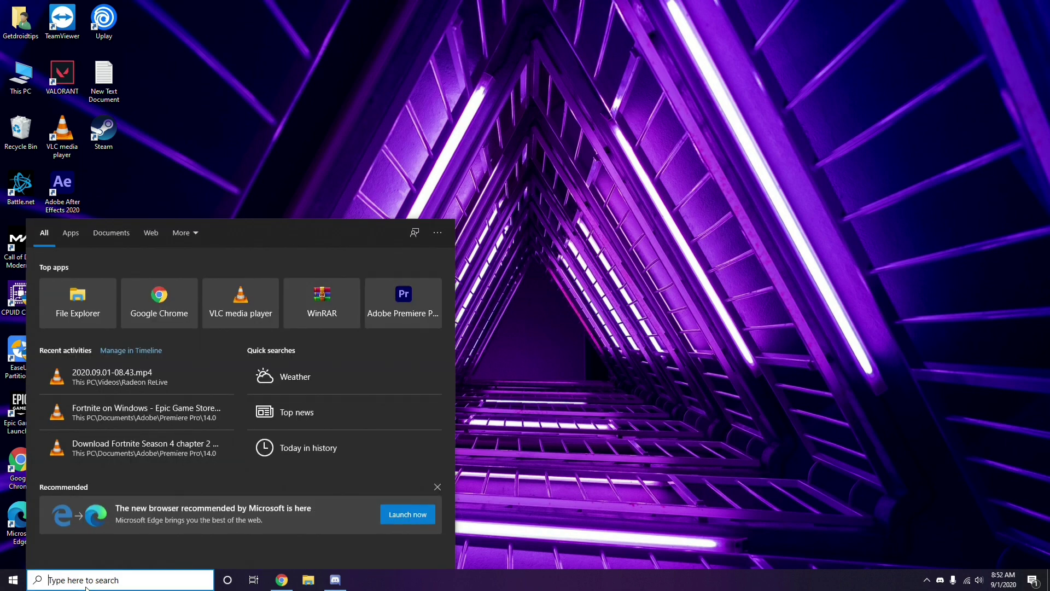
type("windo")
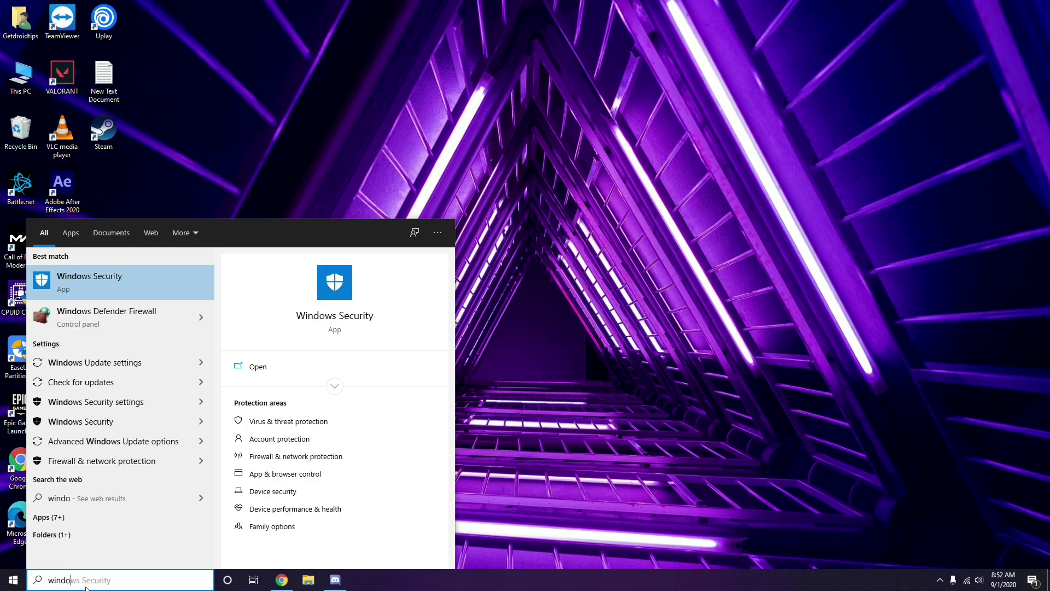
type("ws")
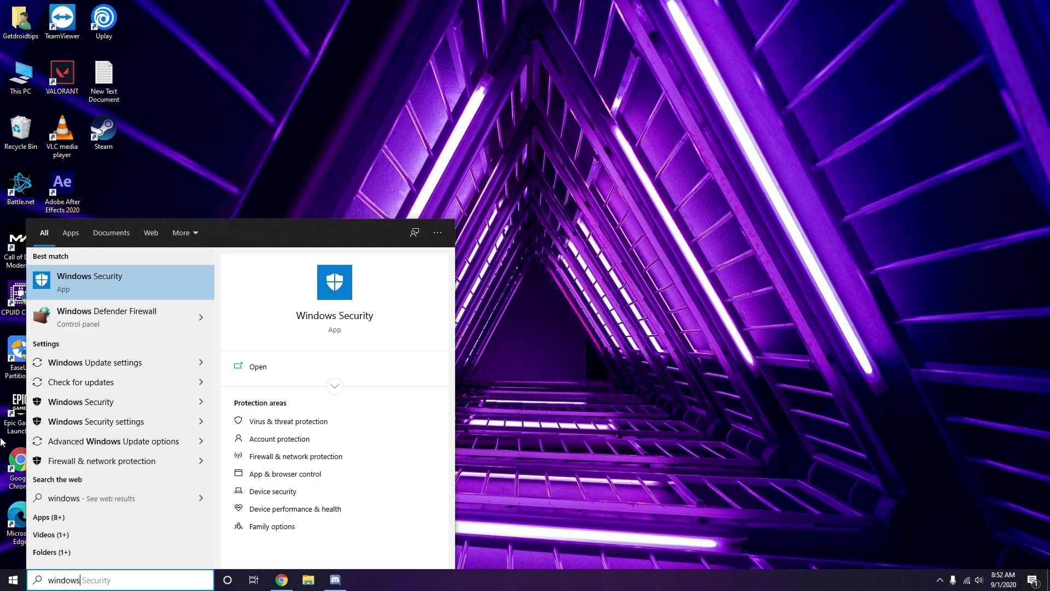
left_click(131, 364)
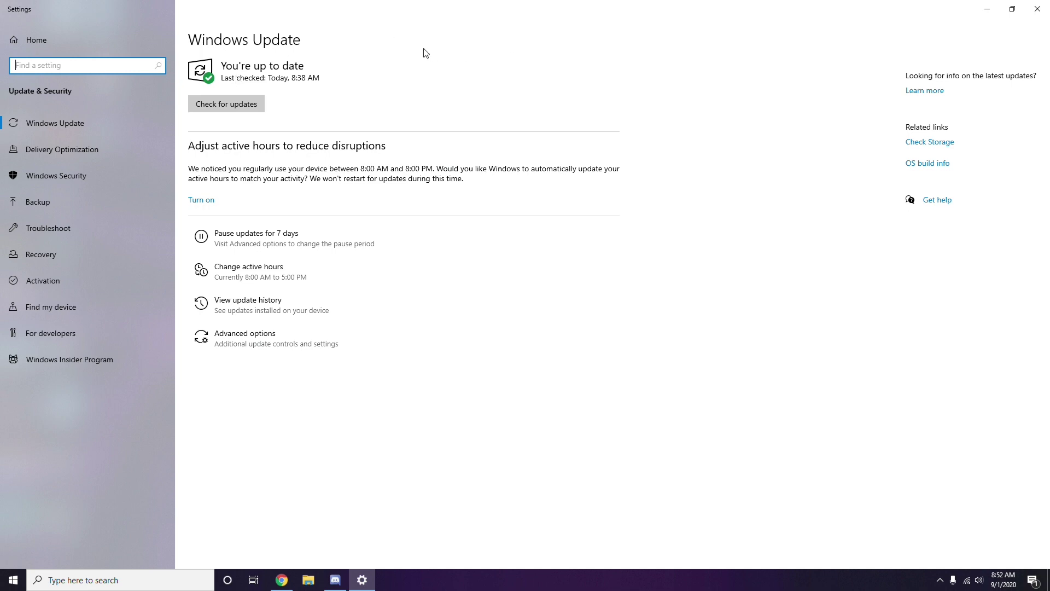
left_click(1038, 8)
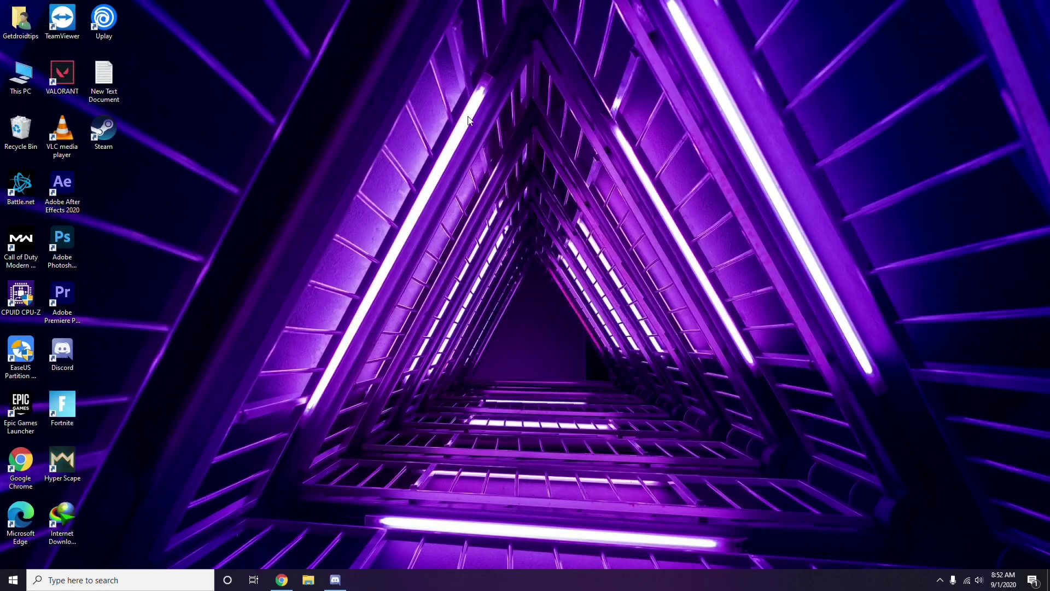
right_click(442, 94)
left_click(470, 142)
Open Windows Settings and view the update history under Update & Security
left_click(62, 581)
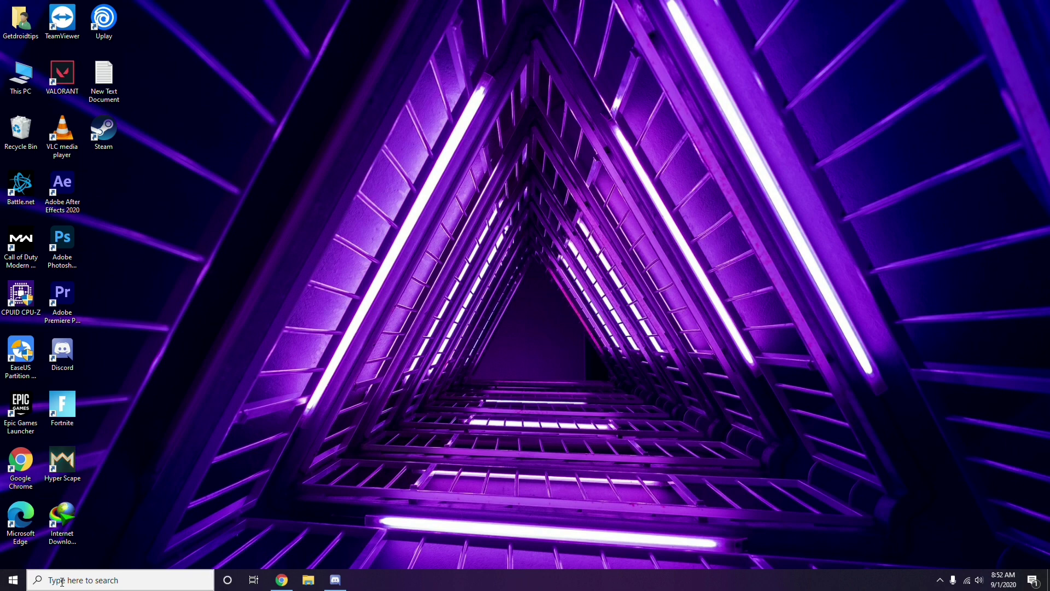
type("settings")
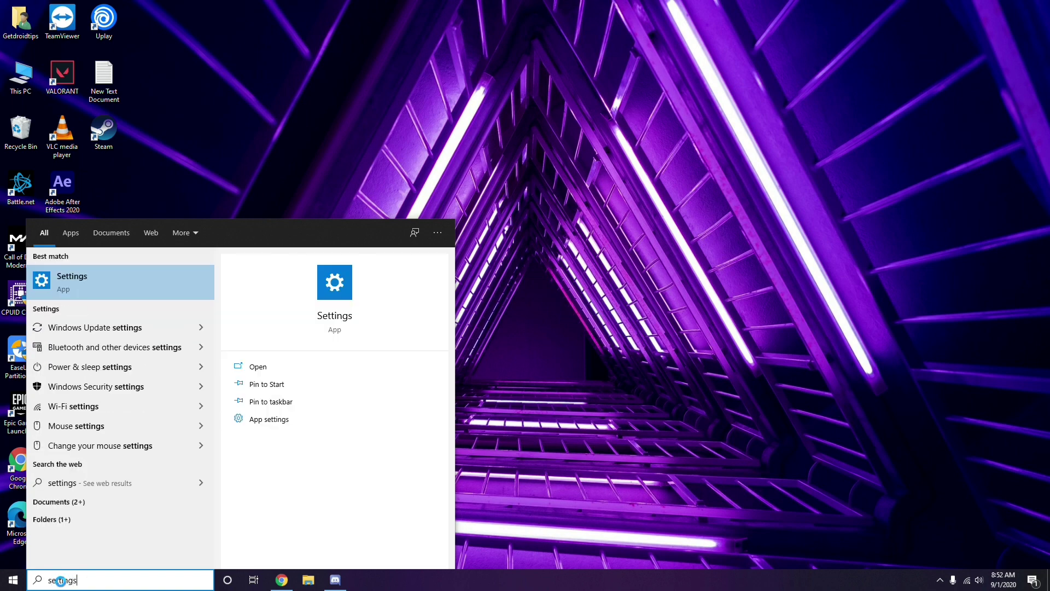
left_click(116, 289)
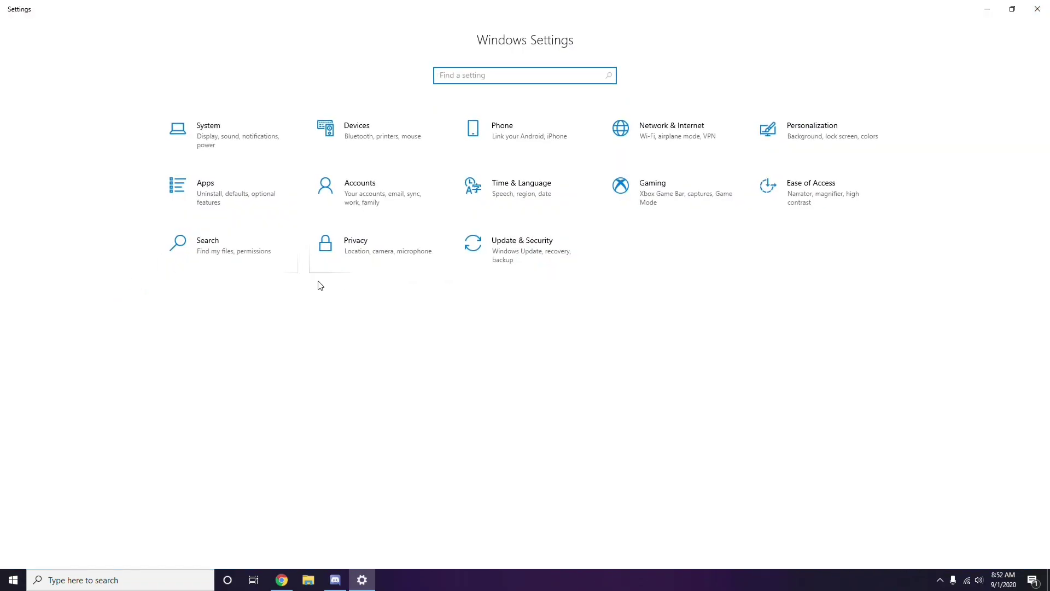
left_click(526, 260)
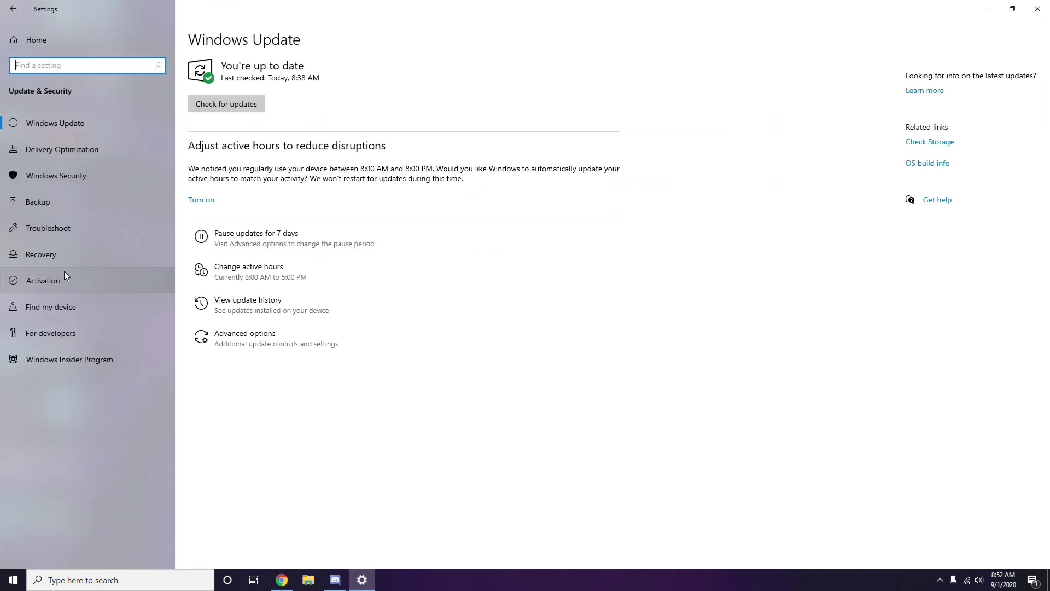
left_click(249, 305)
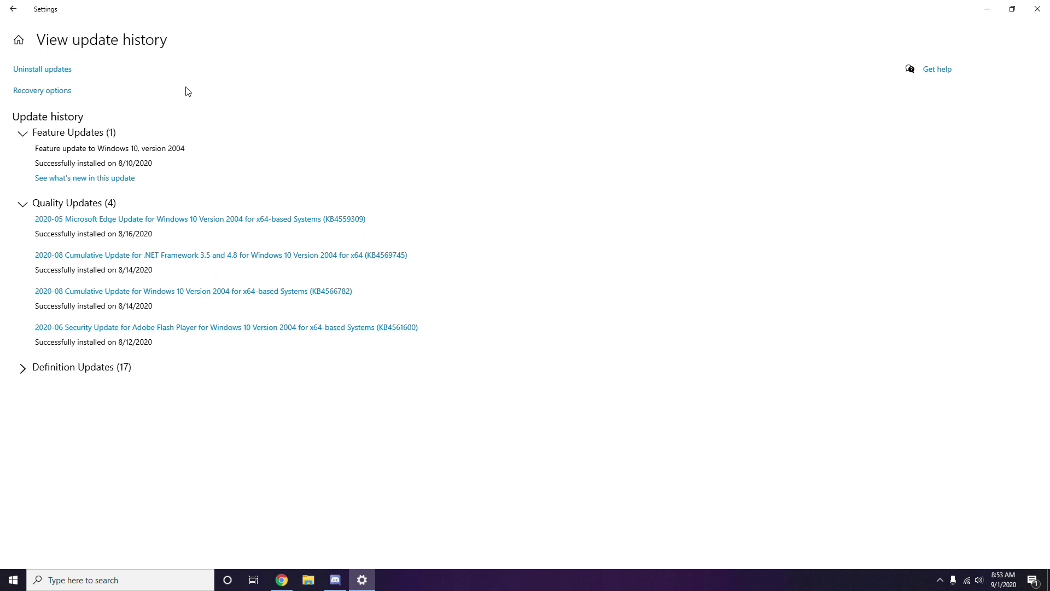
Open the list of uninstallable updates, bring up the uninstall option for the x64 KB2565063 entry without running it, and close Installed Updates and Settings
left_click(52, 70)
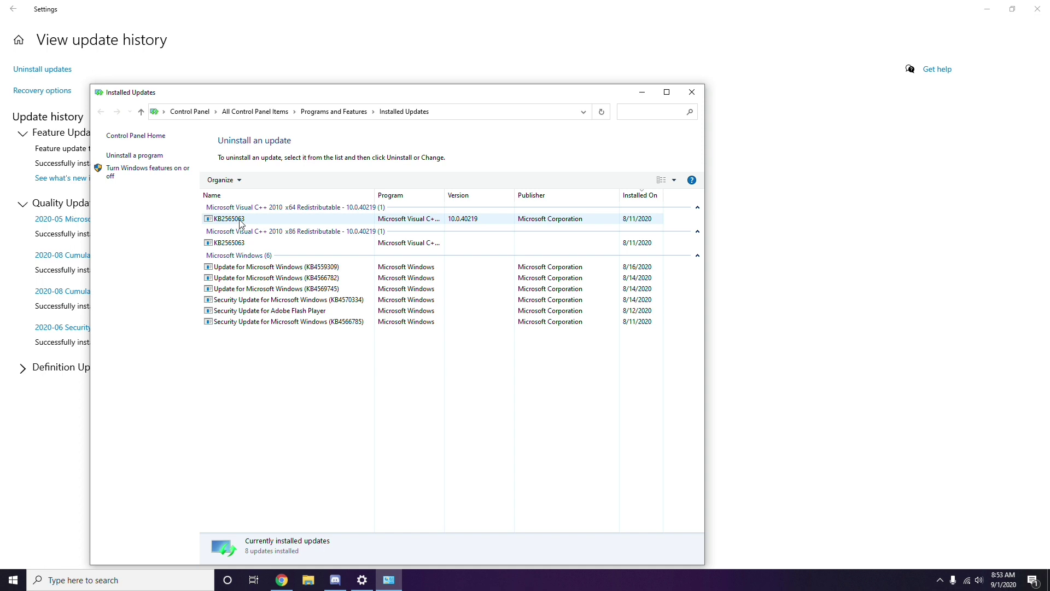
right_click(241, 221)
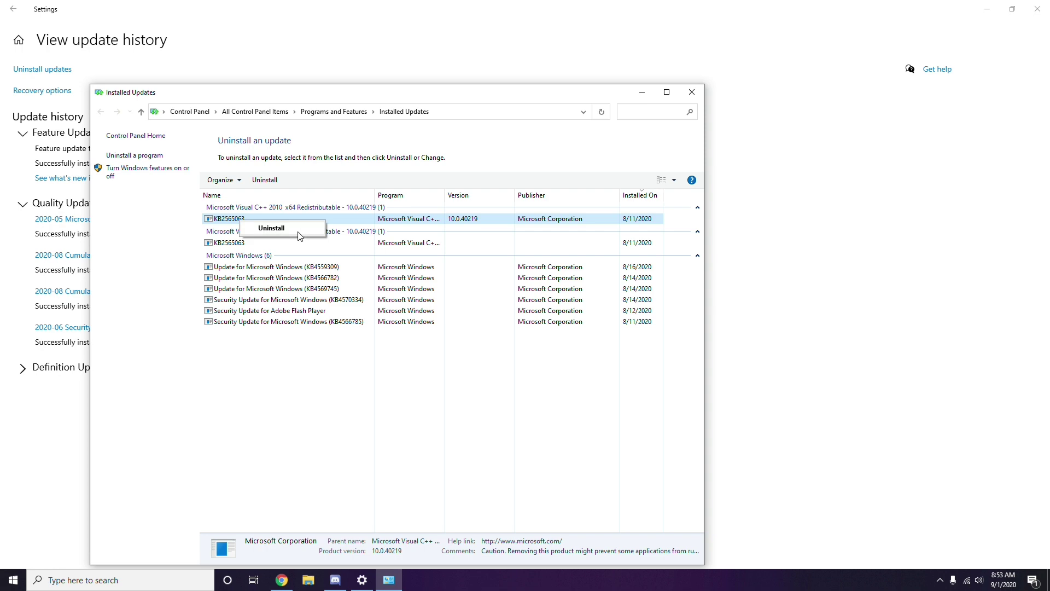
left_click(719, 213)
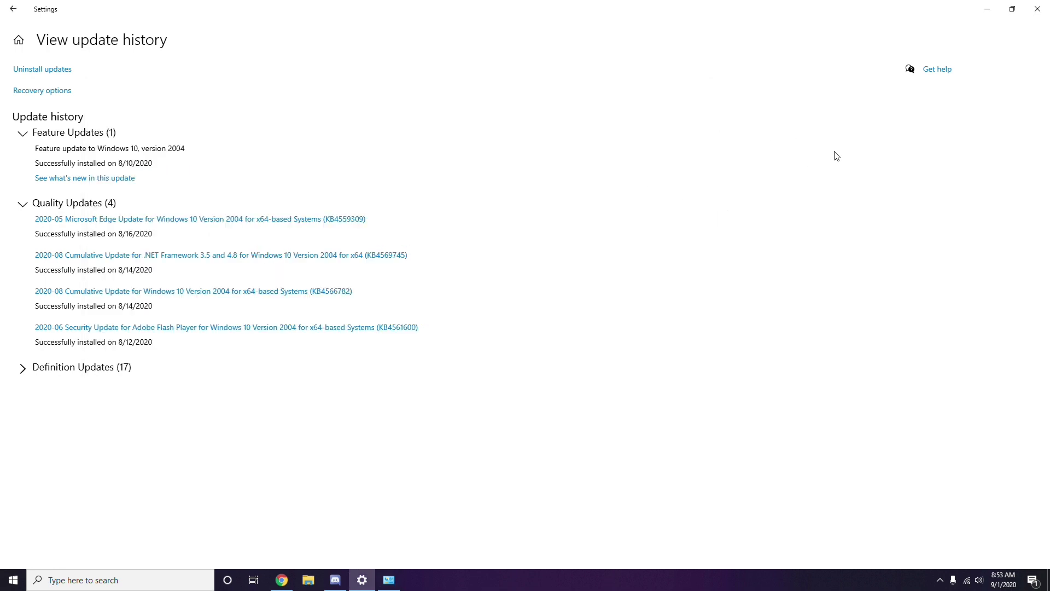
left_click(18, 15)
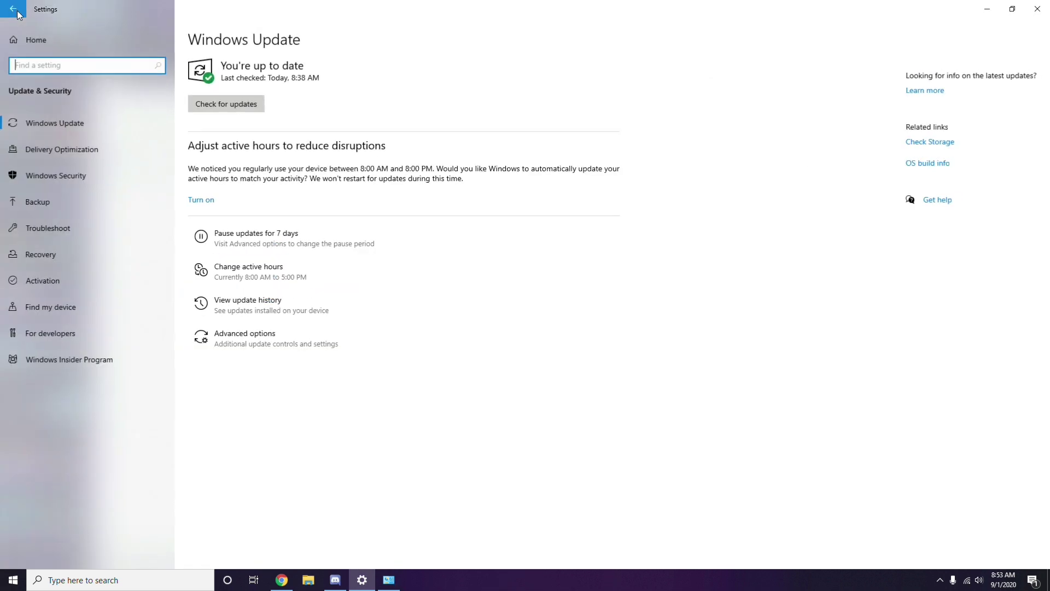
left_click(14, 10)
left_click(1037, 12)
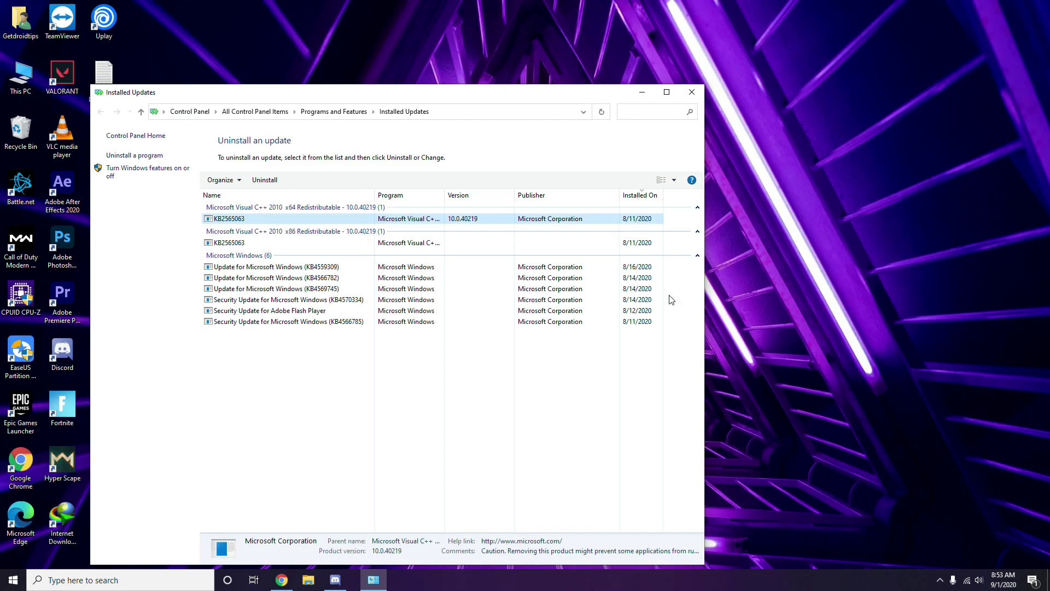
left_click(691, 94)
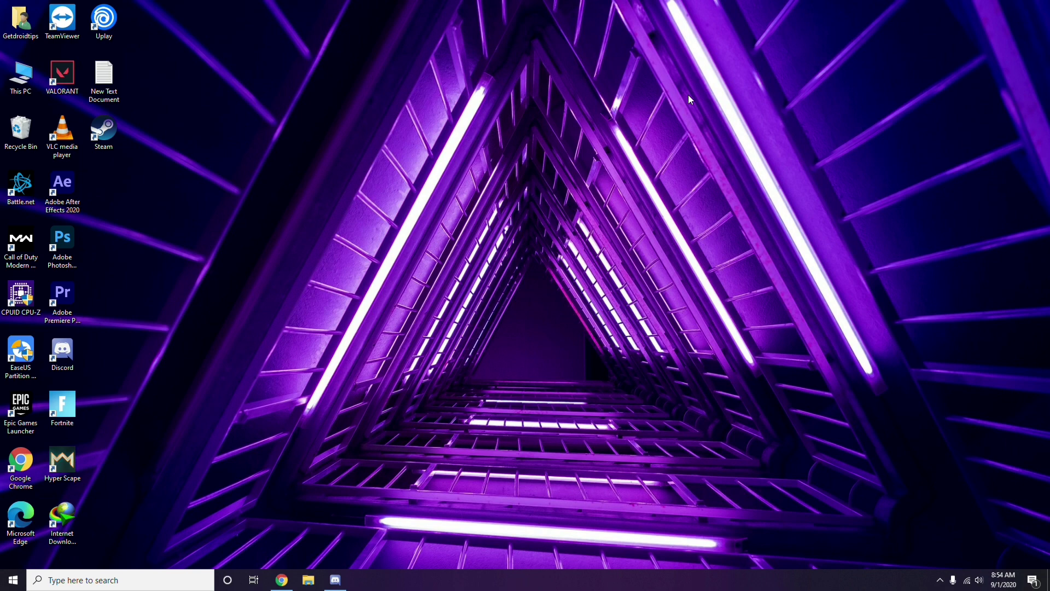
Open the Temp folder by running %temp% from the Run dialog
key("super+r")
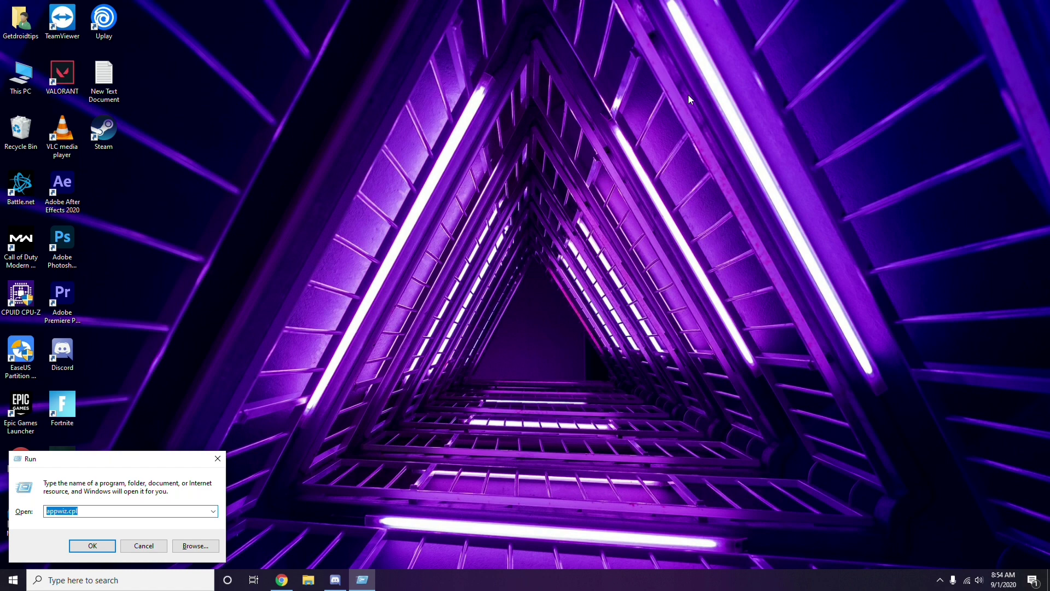
key("BackSpace")
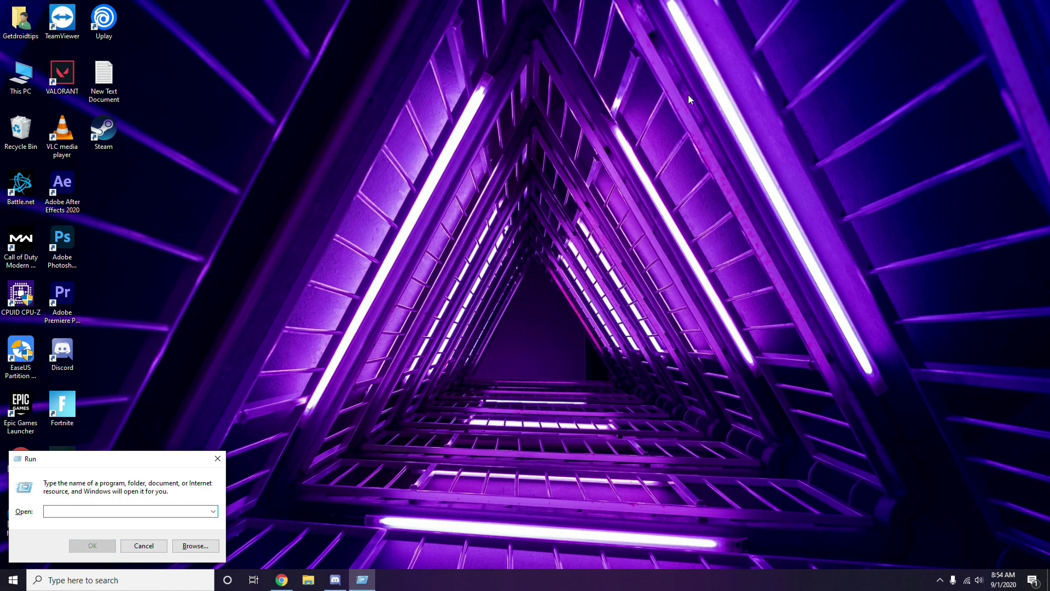
type("5")
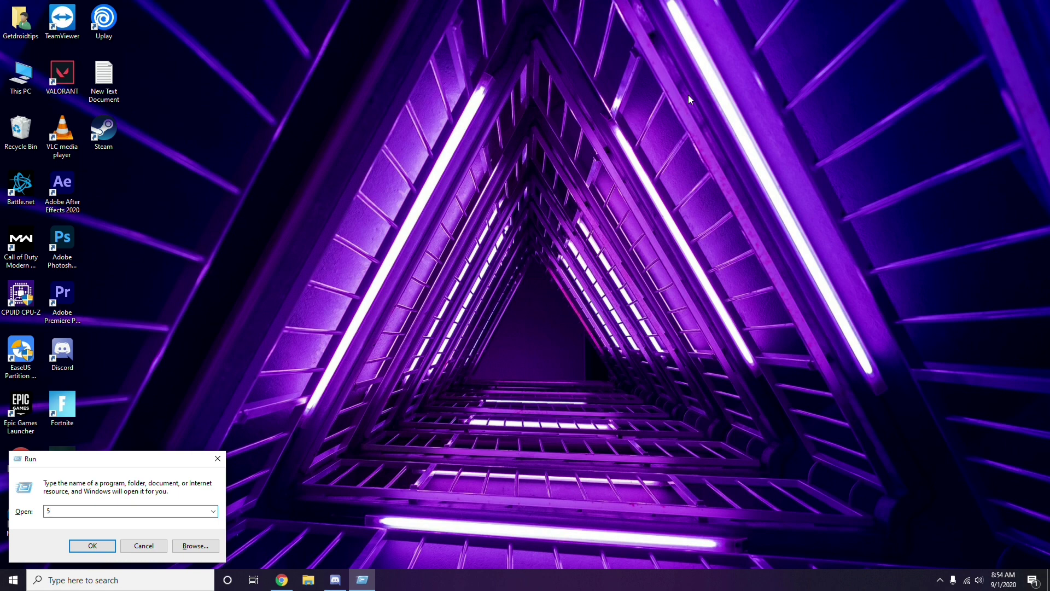
key("BackSpace")
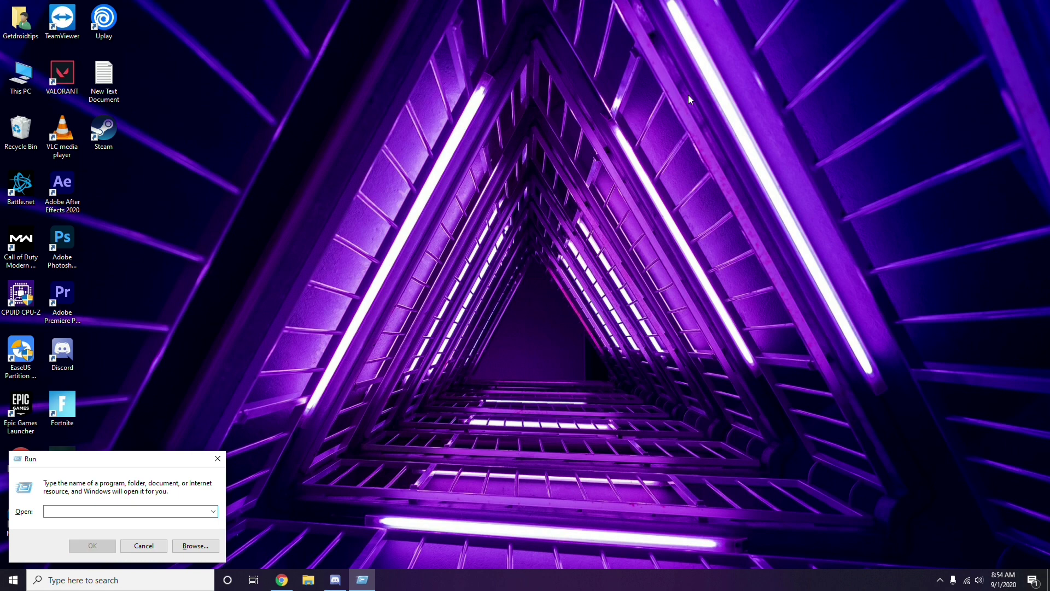
type("%te")
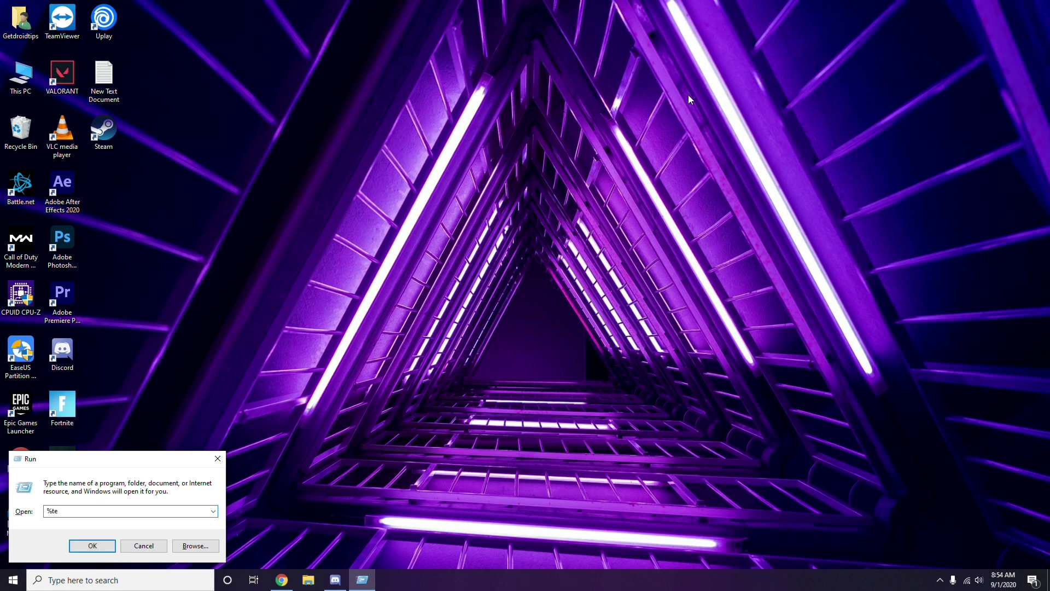
type("mp%")
left_click(93, 546)
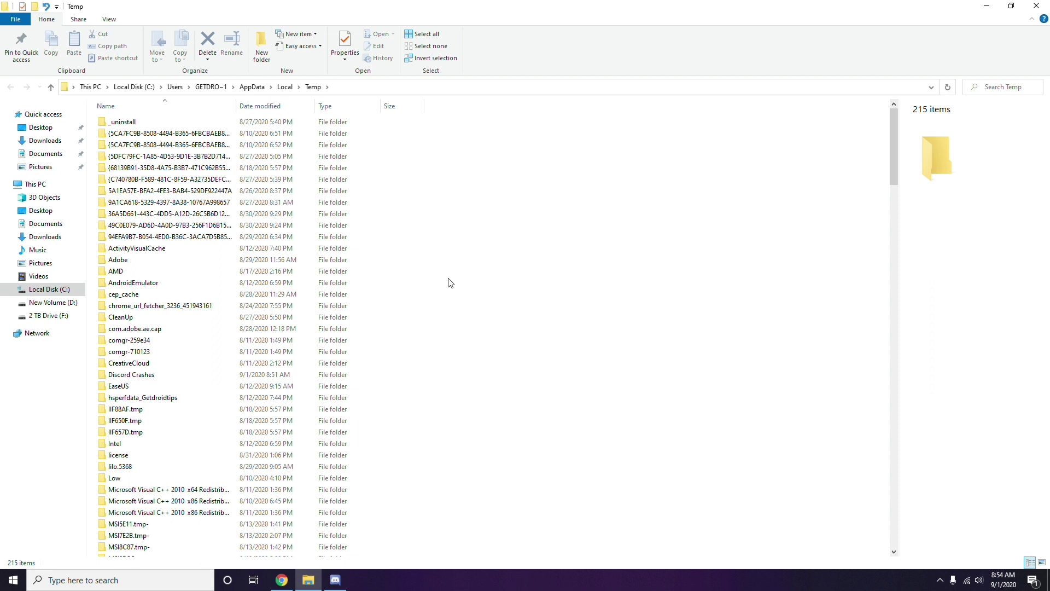
Select all items in the Temp folder, clear the selection and close the folder window
key("ctrl+a")
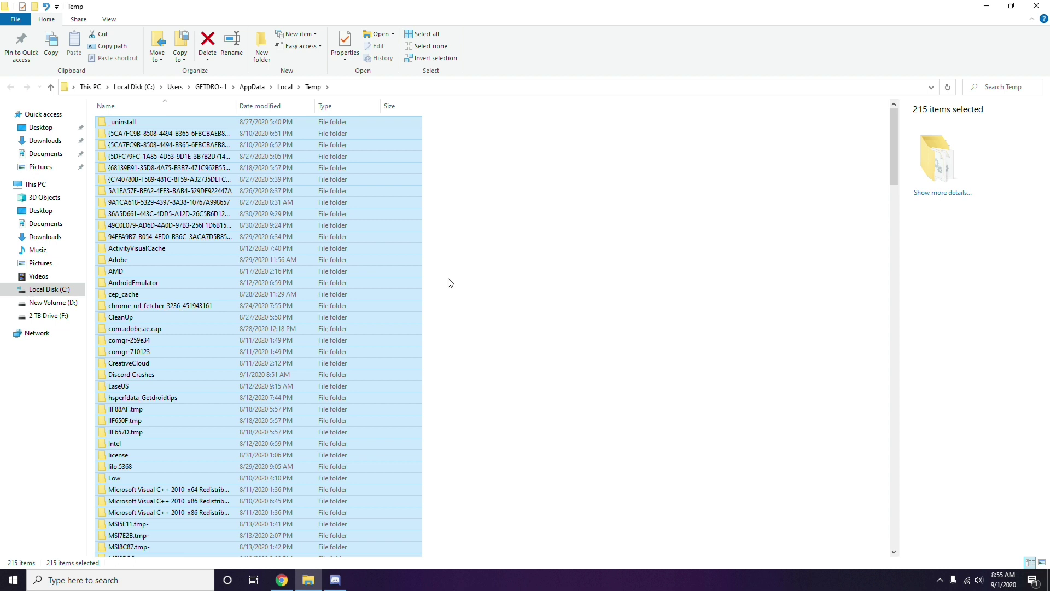
left_click(508, 280)
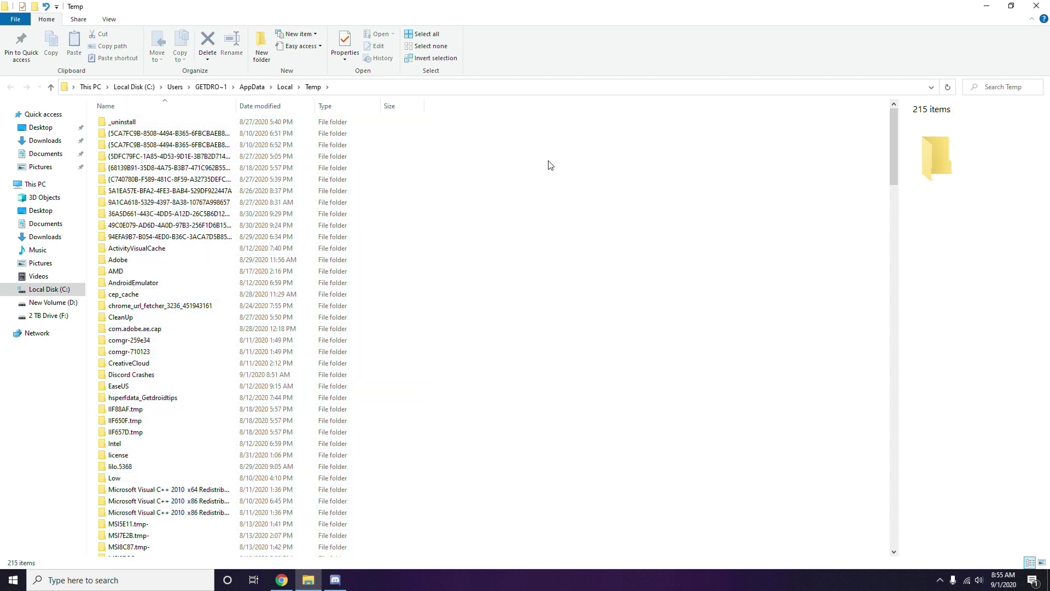
left_click(1040, 7)
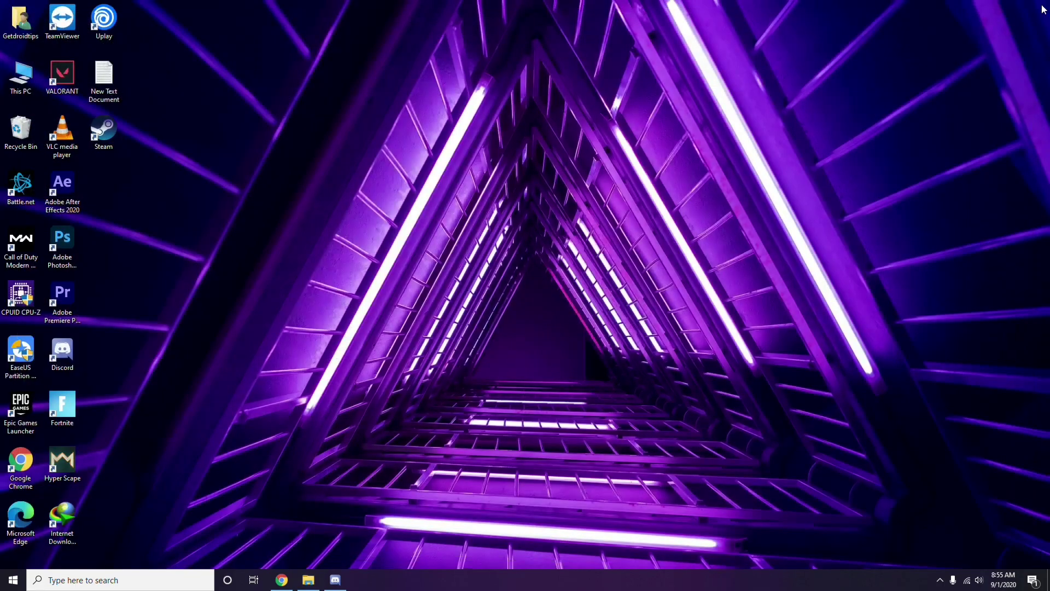
right_click(405, 163)
left_click(436, 211)
Switch to AMD Radeon Software, view its Home overview and close the window
left_click(938, 583)
left_click(962, 515)
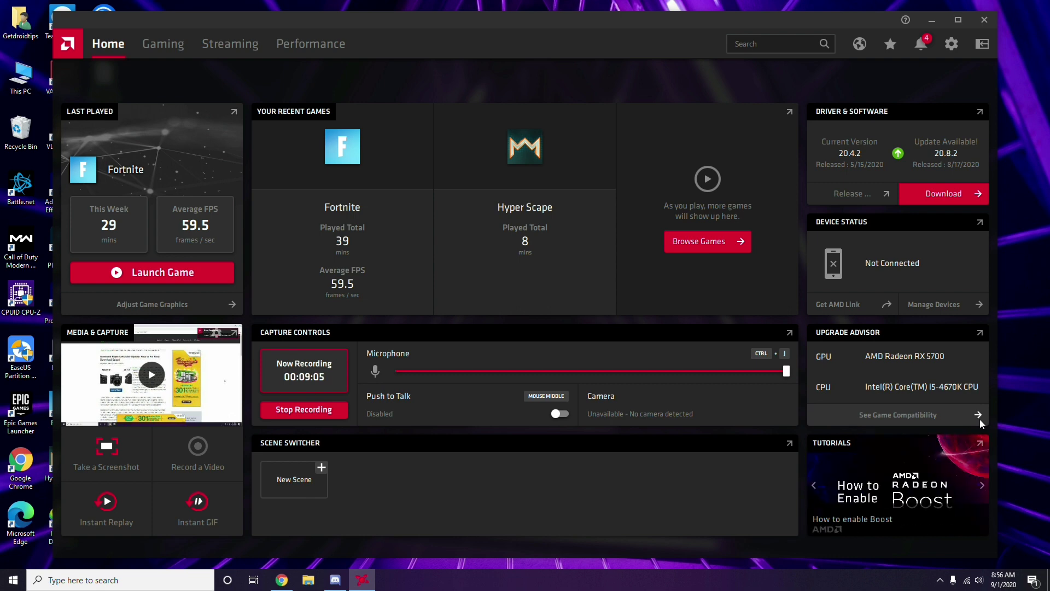
left_click(990, 24)
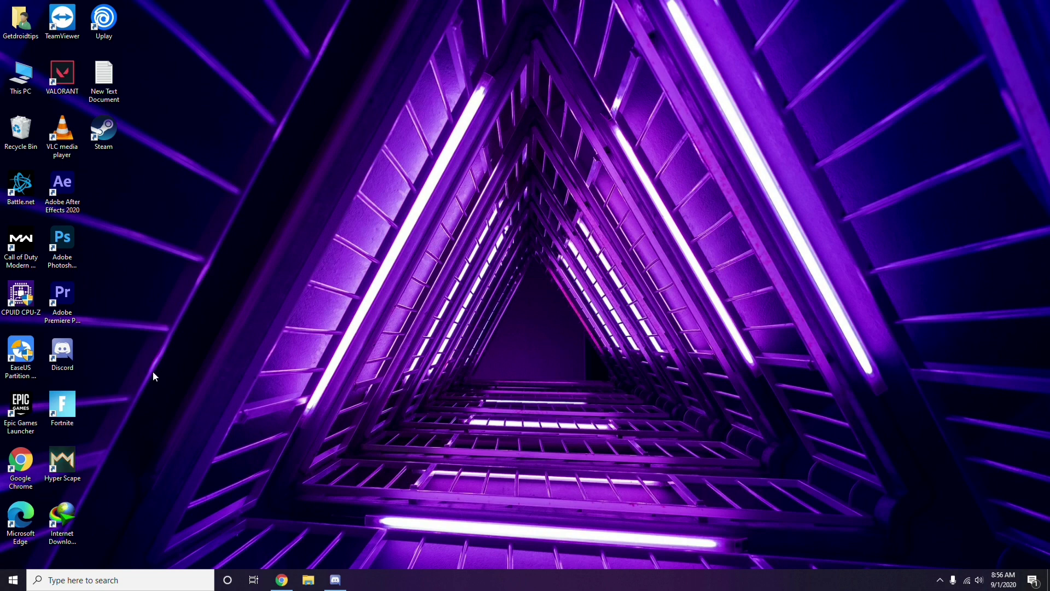
left_click(14, 584)
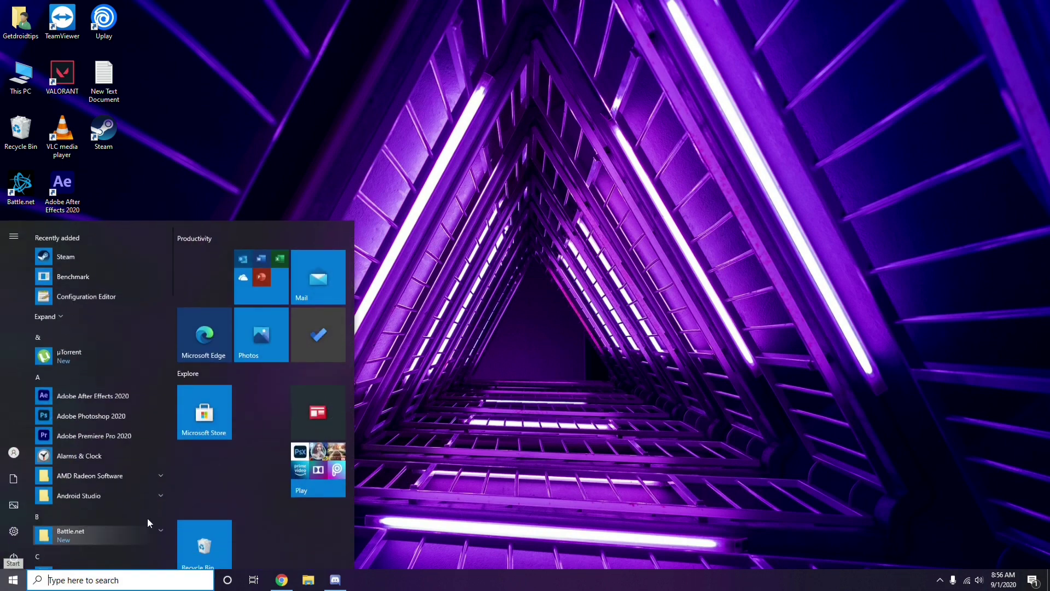
left_click(473, 406)
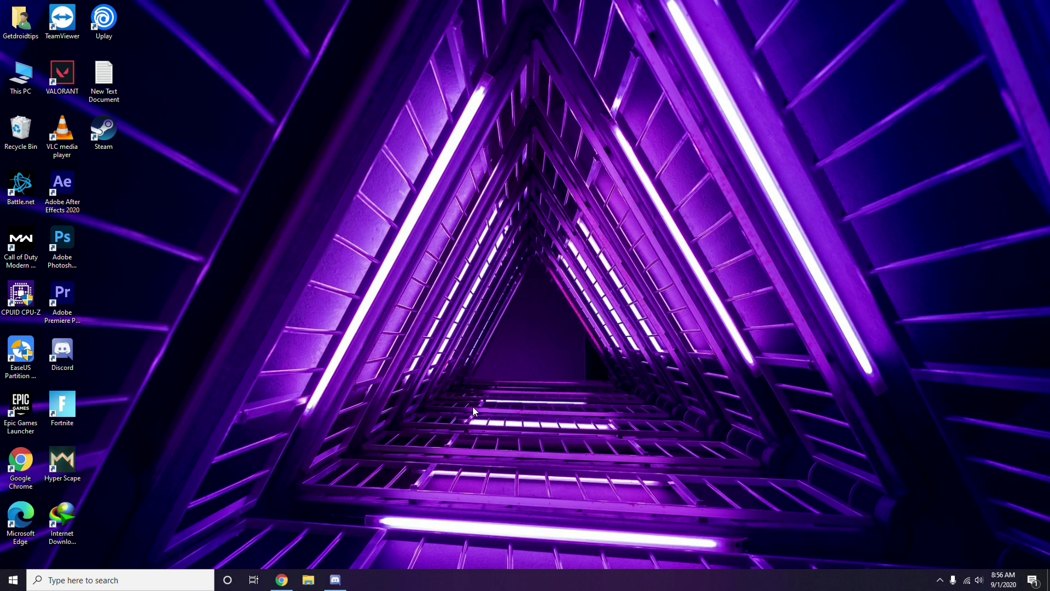
right_click(289, 252)
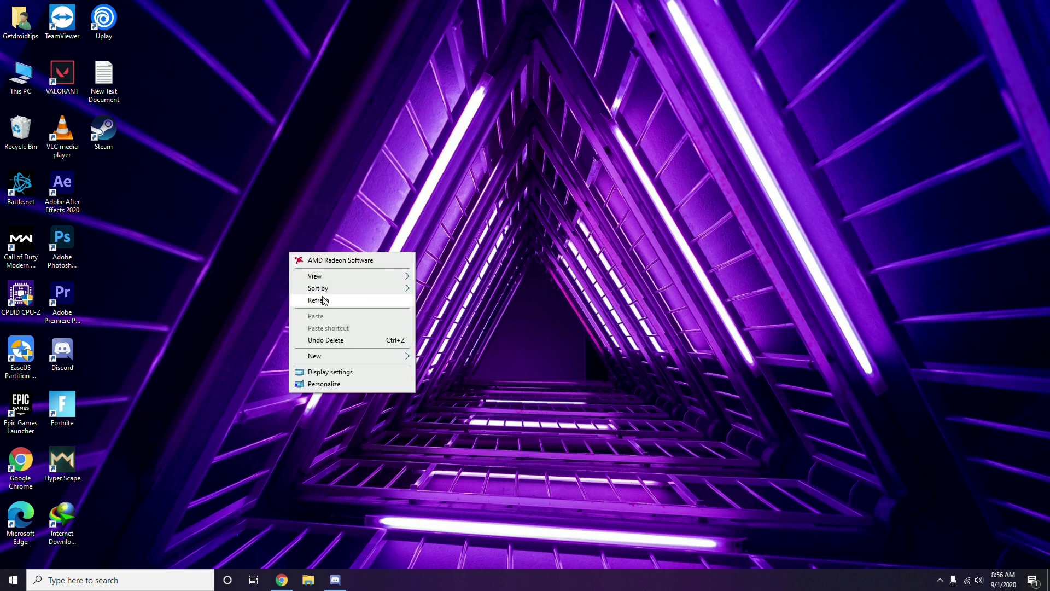
left_click(320, 299)
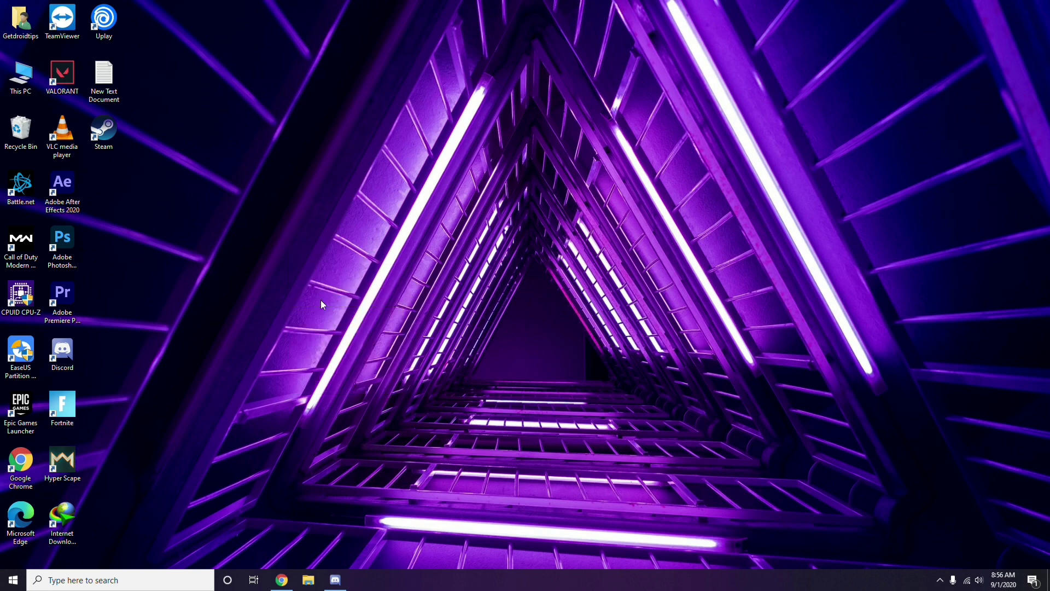